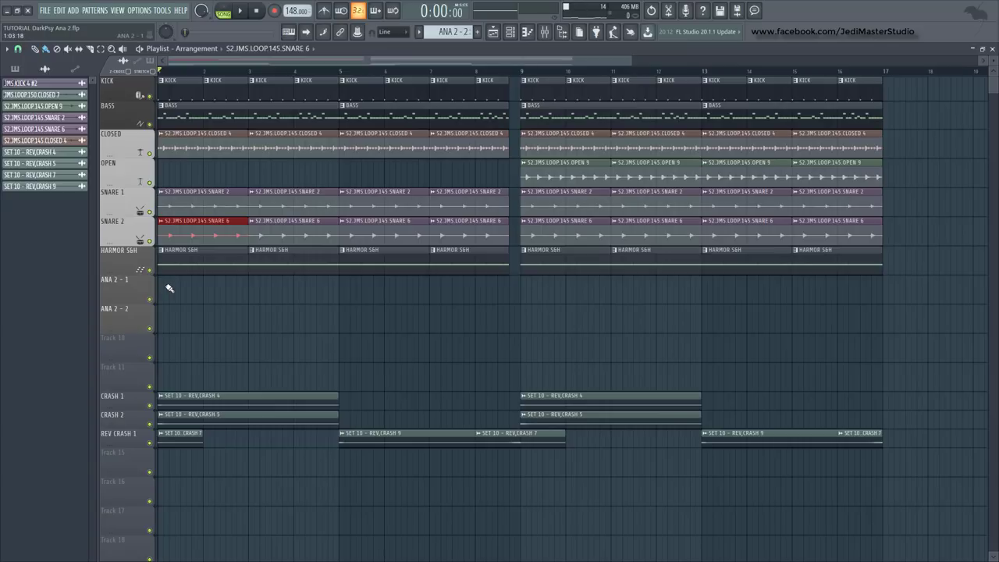
Play the existing arrangement from the start to about bar 16 and stop playback
left_click(241, 11)
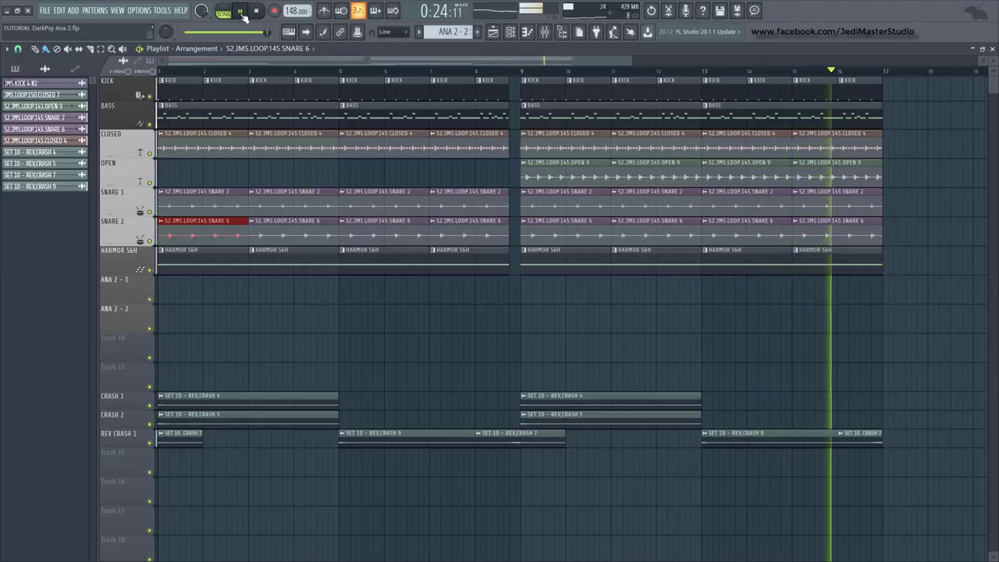
left_click(257, 12)
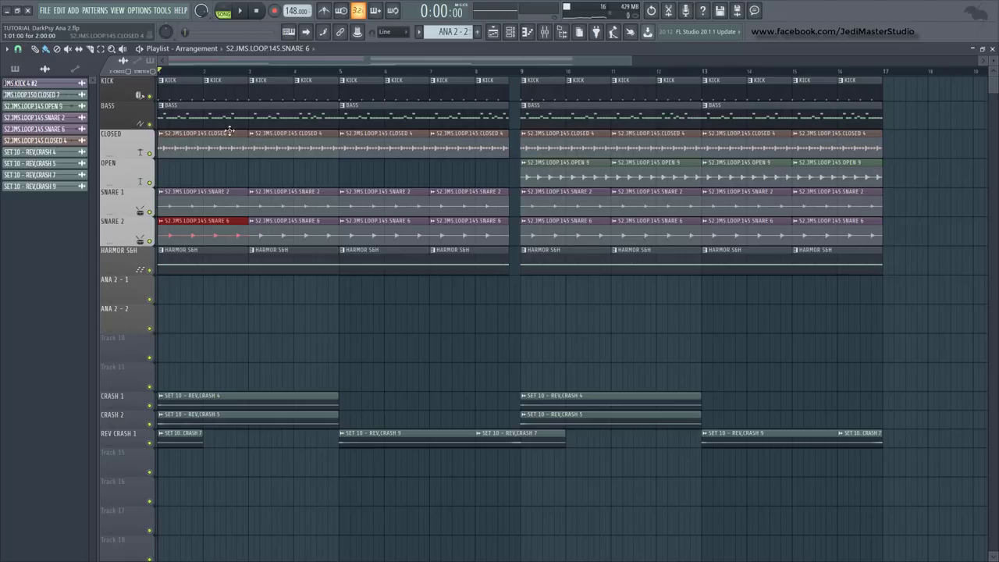
left_click(414, 163)
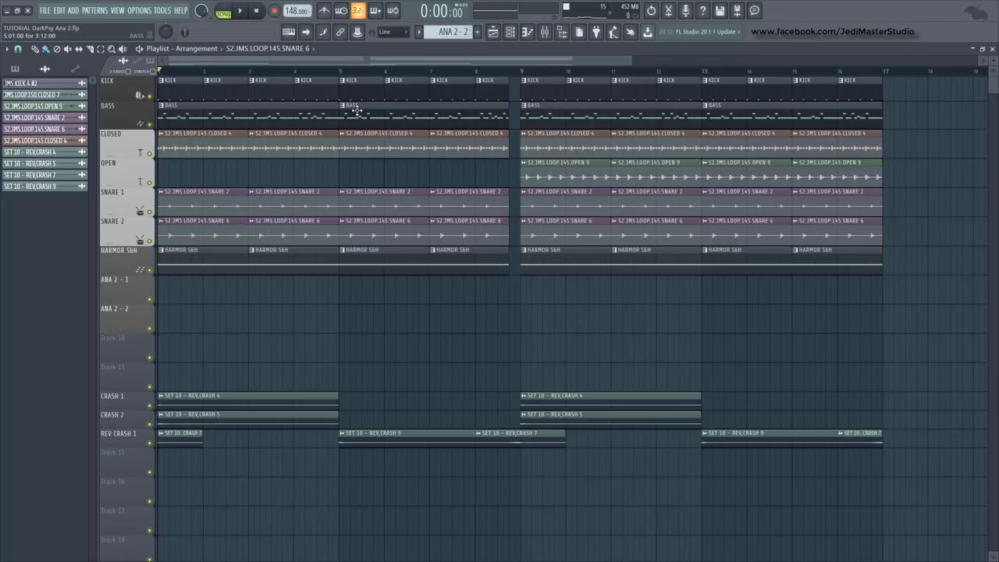
Open the ANA 2 - 1 synth from the channel rack and lower the octave of oscillator 1
left_click(512, 32)
left_click(351, 138)
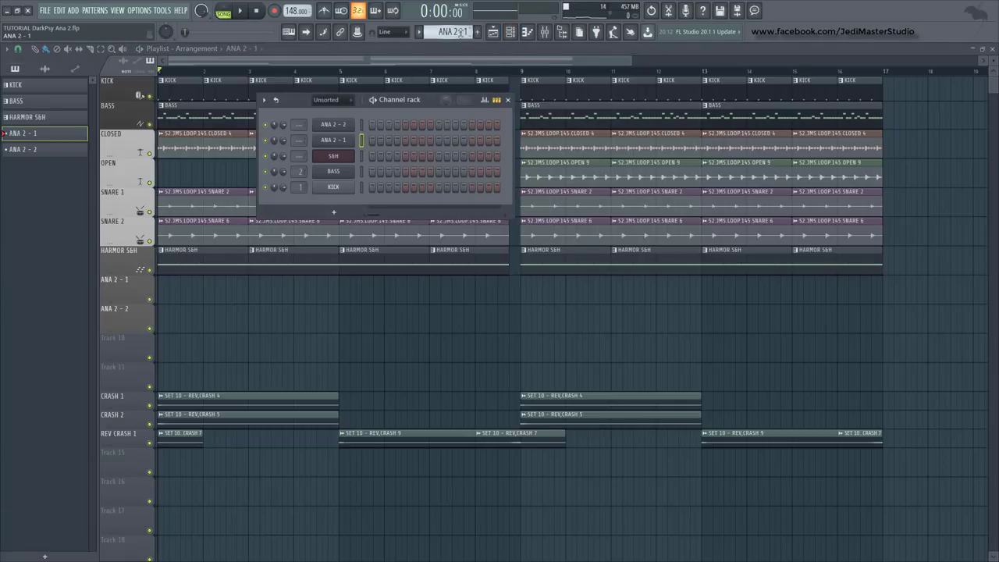
left_click(346, 145)
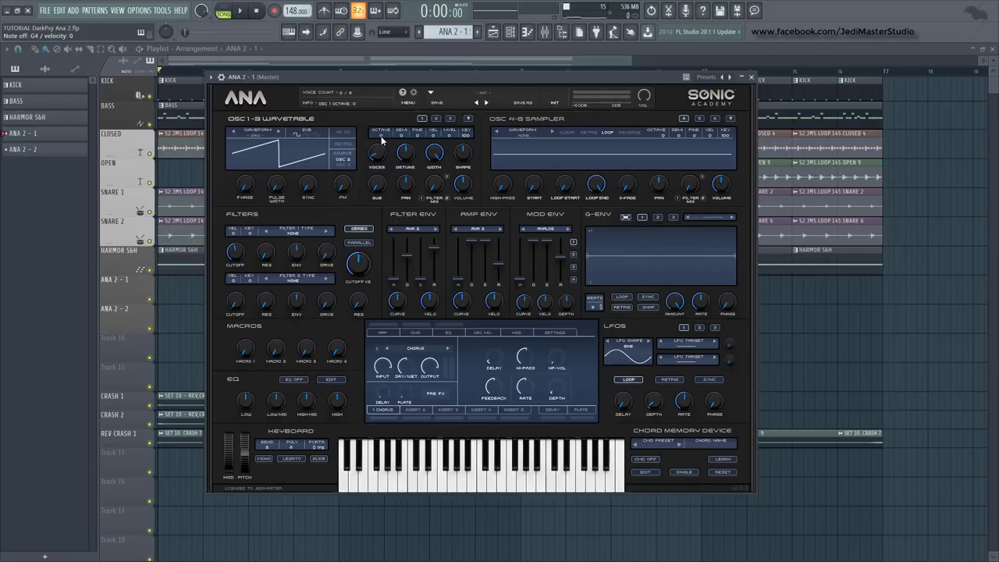
left_click_drag(381, 136, 383, 155)
Set filter 1's type to the analog OBER - BP
left_click(290, 233)
mouse_move(298, 258)
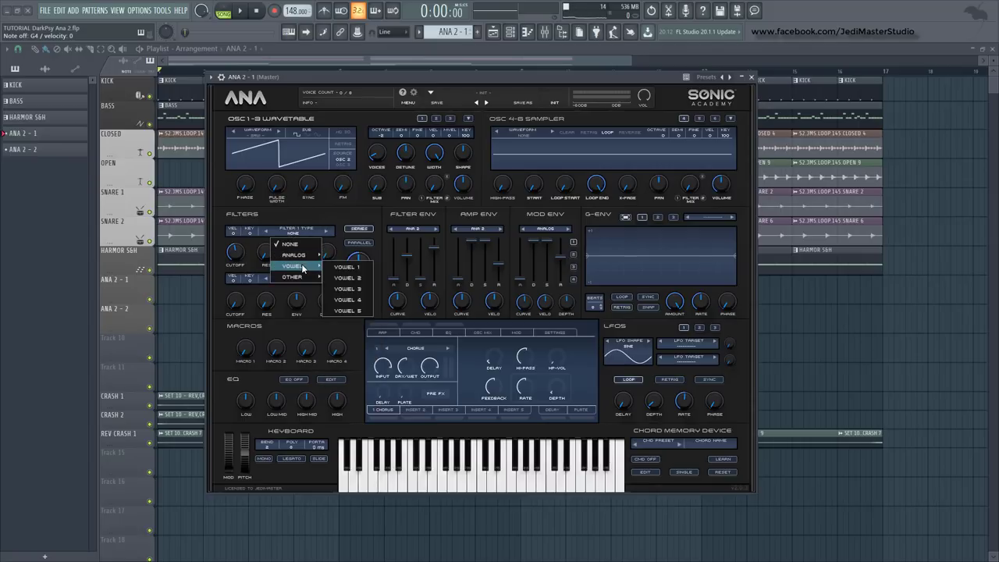
mouse_move(306, 278)
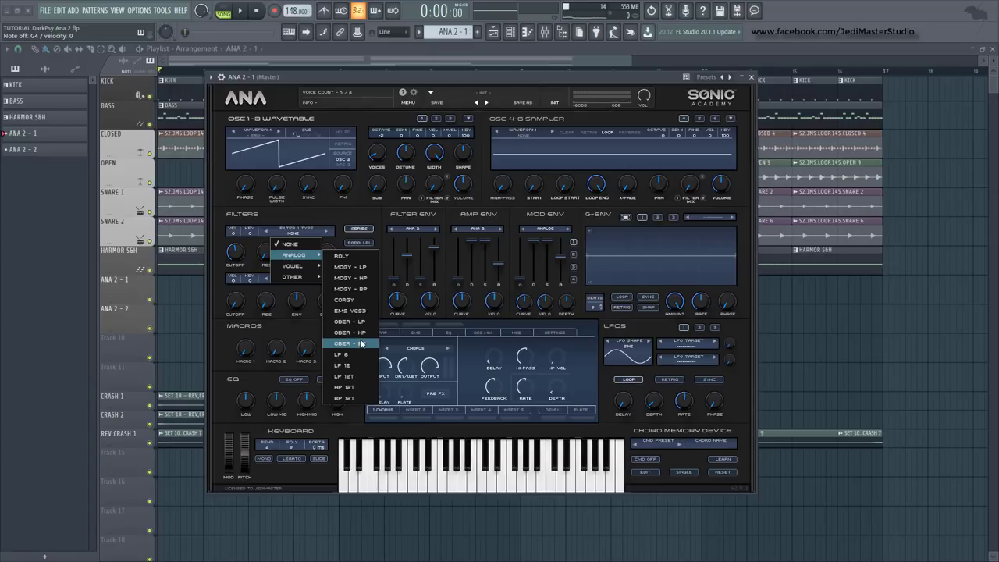
left_click(360, 343)
Enable the delay send effect and adjust the master filter with more resonance and a cutoff of about 355 Hz
left_click_drag(357, 264, 352, 205)
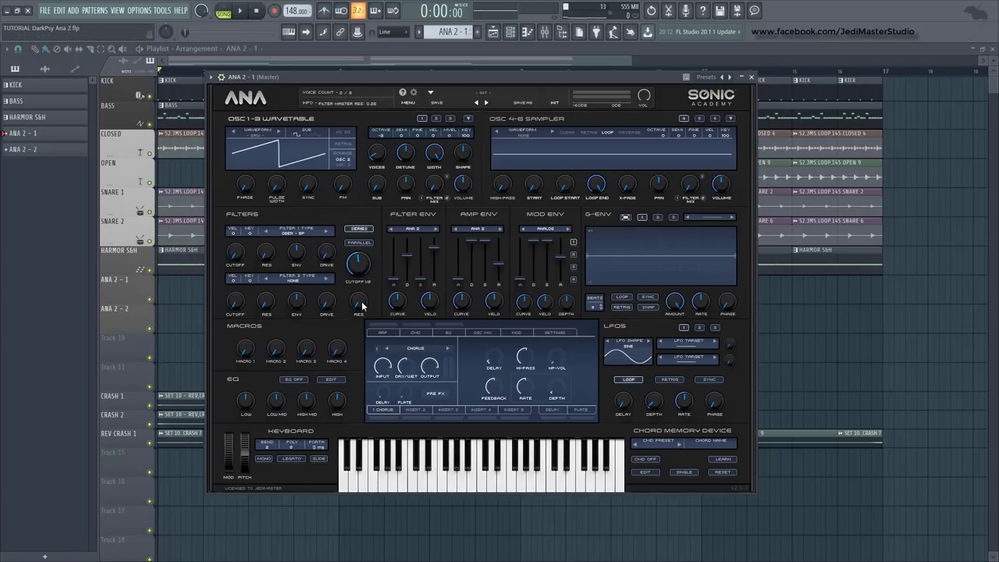
left_click_drag(361, 305, 365, 282)
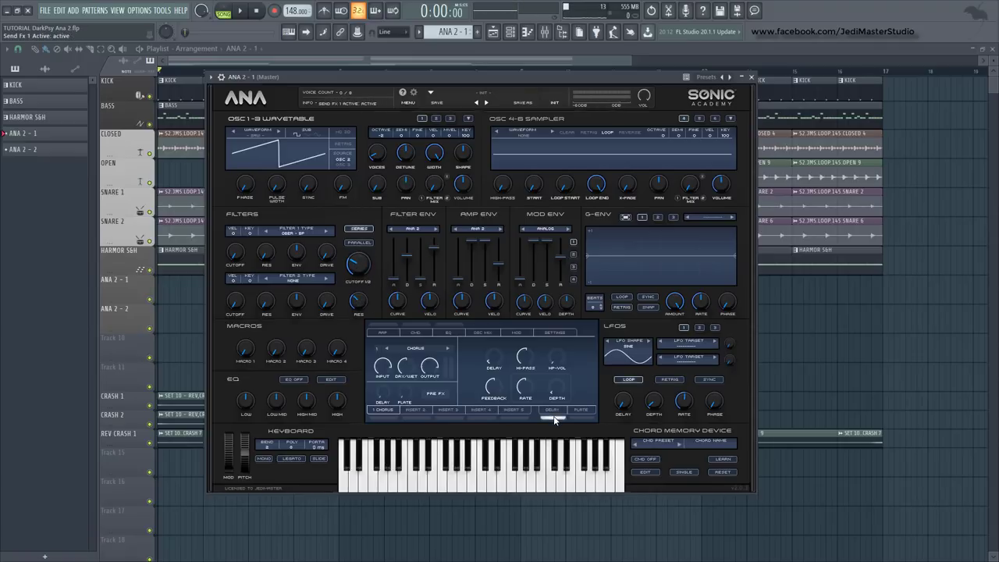
left_click_drag(351, 263, 357, 286)
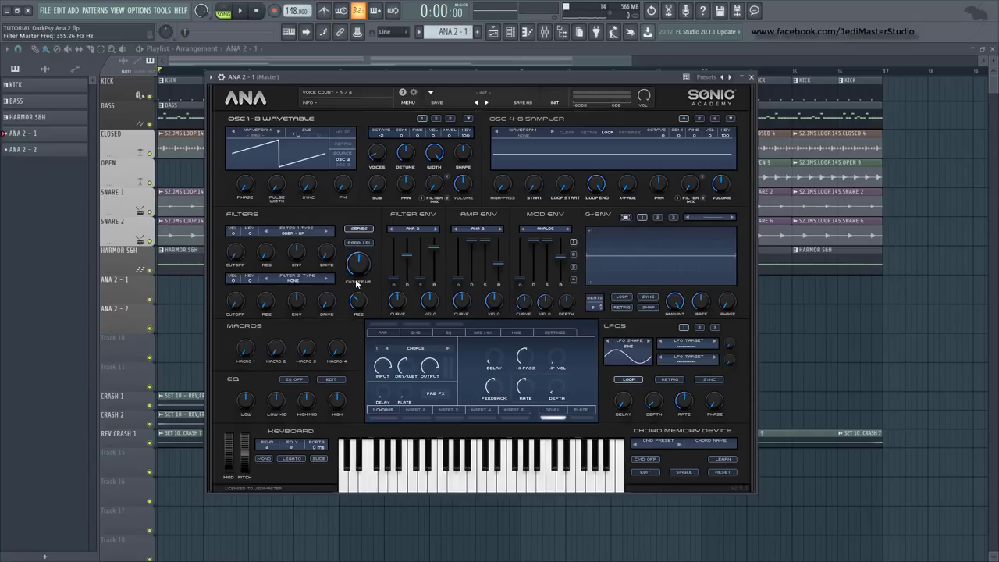
Load the Acid 128 3D wavetable into oscillator 1 and look through the list of 3D wavetables
left_click(258, 136)
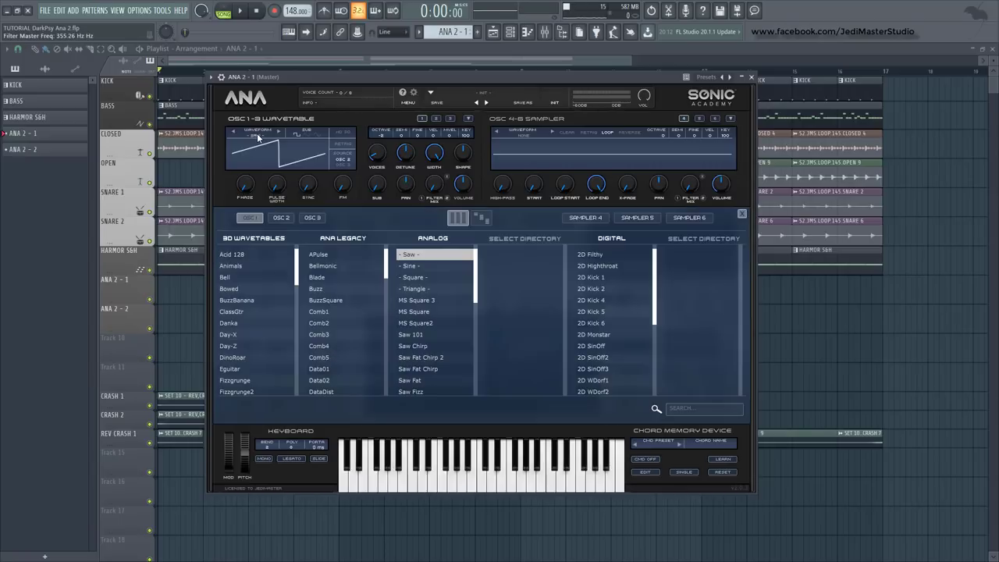
left_click(245, 254)
scroll(249, 265, "down", 20)
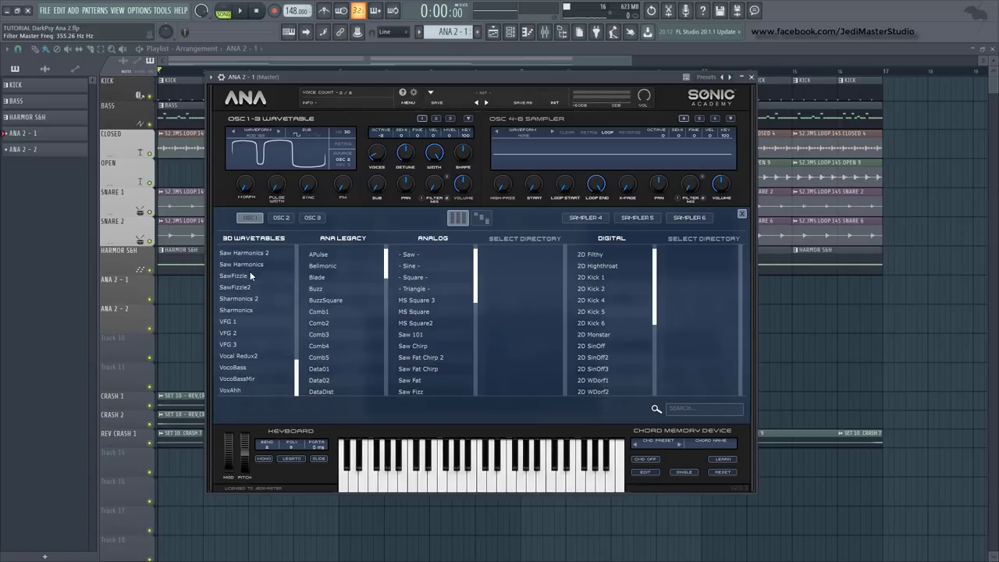
scroll(247, 278, "up", 20)
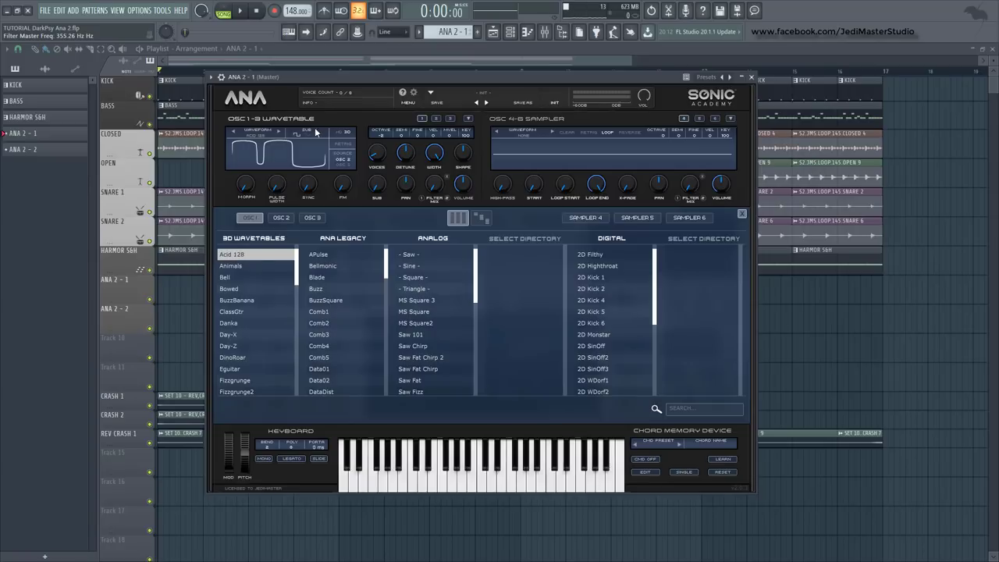
Audition the following 3D wavetables in oscillator 1 one by one up to Day-X, trying its morph control
left_click(278, 132)
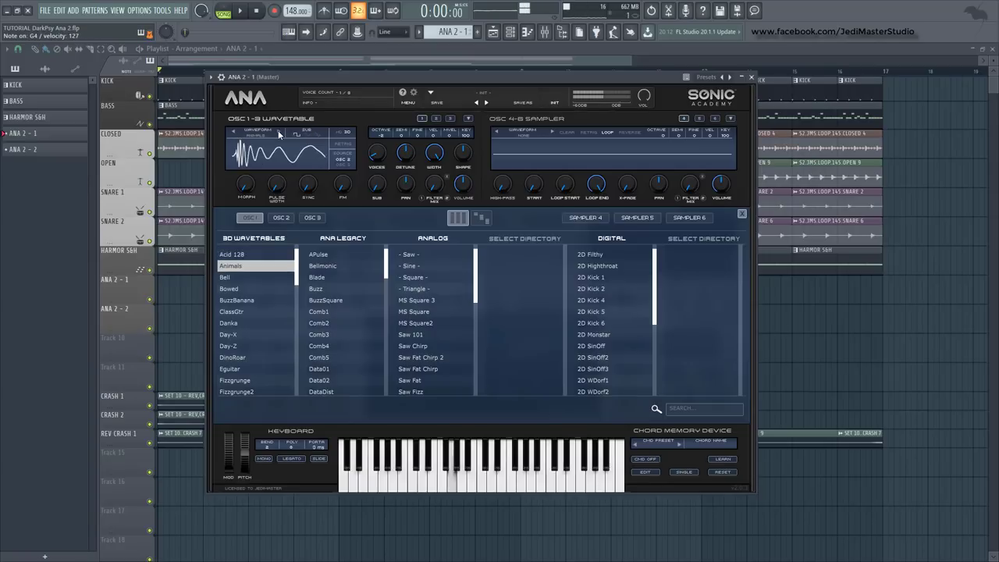
left_click(278, 132)
left_click(278, 131)
left_click(278, 131)
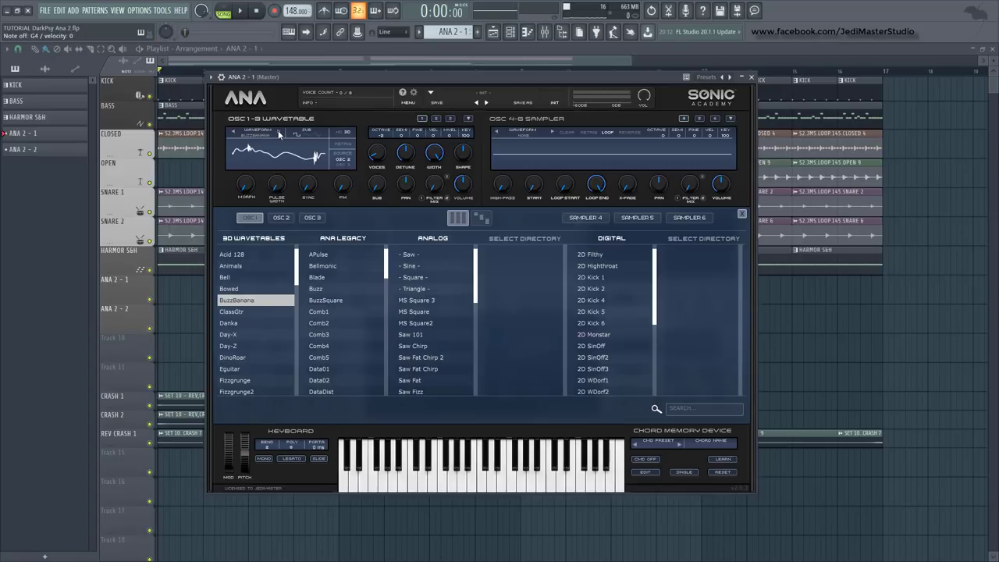
left_click(278, 132)
left_click(278, 131)
left_click(278, 131)
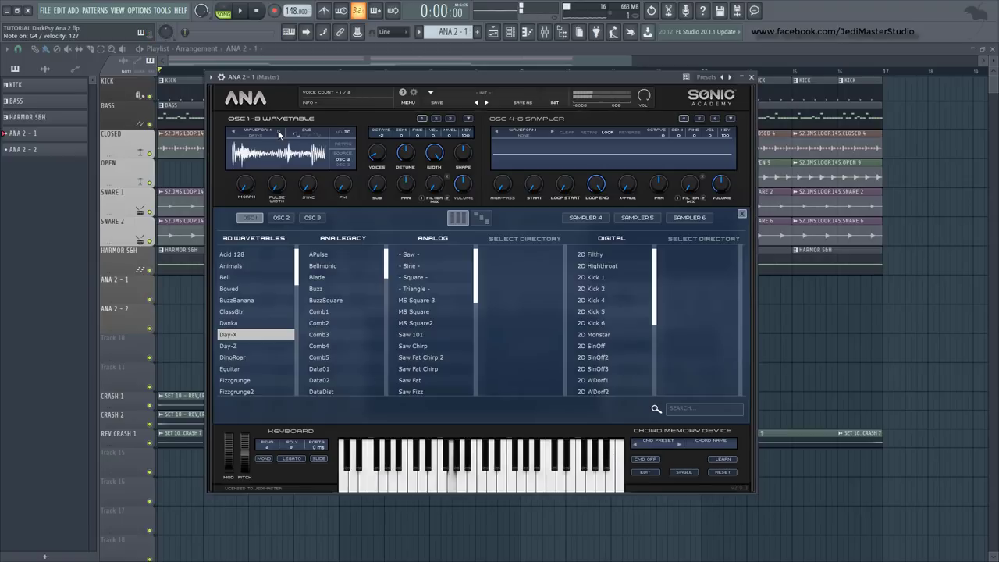
left_click_drag(246, 184, 264, 207)
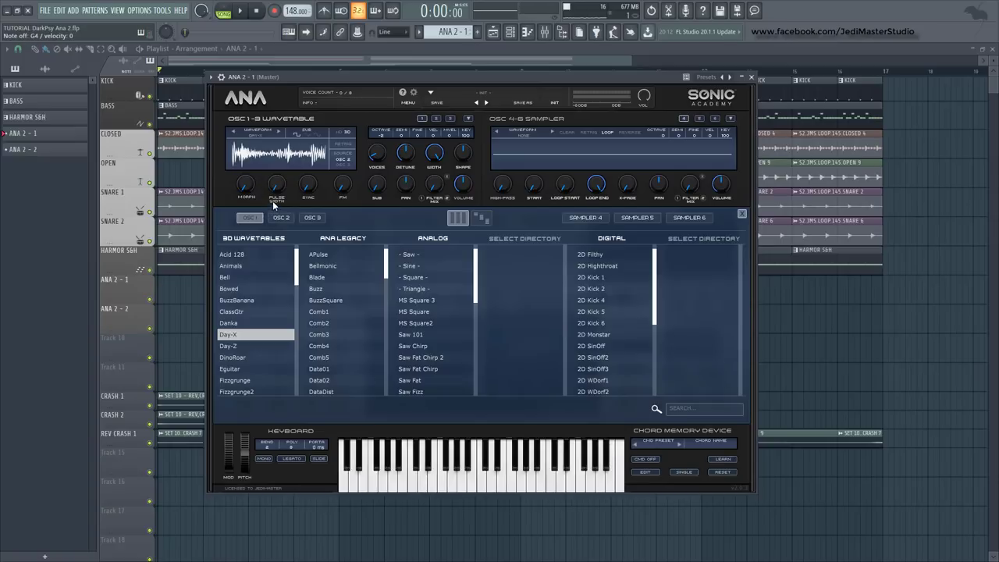
Load the DinoRoar wavetable into oscillator 1, close the waveform browser and raise the filter's master cutoff
left_click(278, 132)
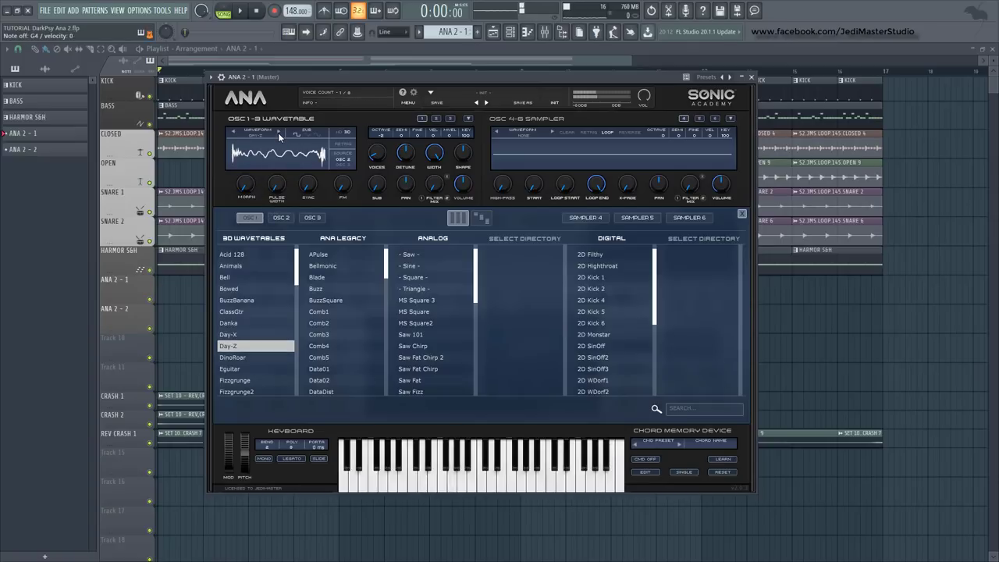
left_click(279, 134)
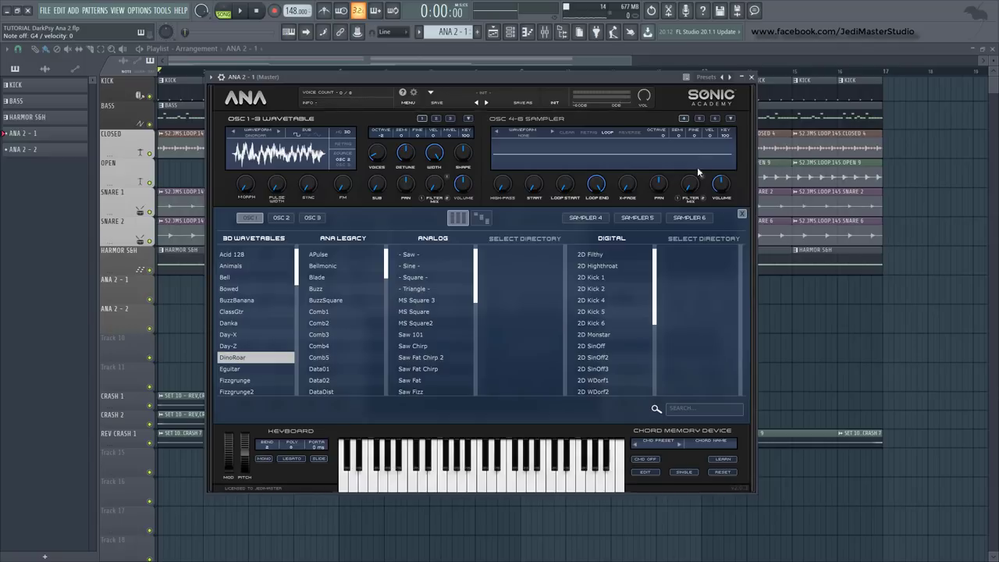
left_click(741, 213)
mouse_move(357, 265)
left_mouse_down()
mouse_move(359, 295)
mouse_move(357, 265)
mouse_move(359, 294)
mouse_move(355, 269)
mouse_move(365, 286)
mouse_move(361, 266)
mouse_move(349, 319)
mouse_move(343, 229)
mouse_move(351, 300)
mouse_move(355, 269)
left_mouse_up()
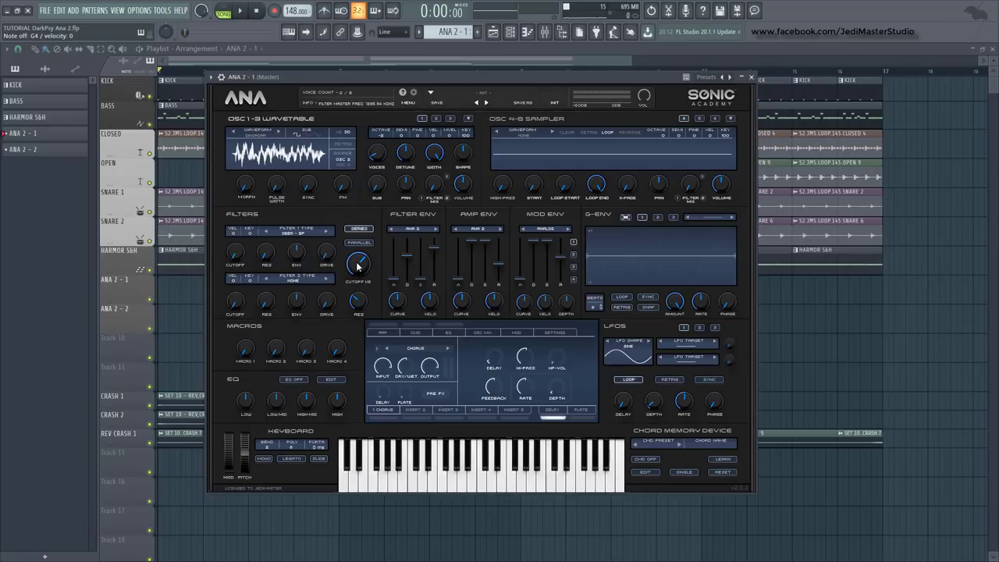
left_click_drag(360, 266, 363, 265)
Open the piano roll for the ANA 2 - 1 channel and draw a short G4 note at the start of bar 1
left_click(527, 31)
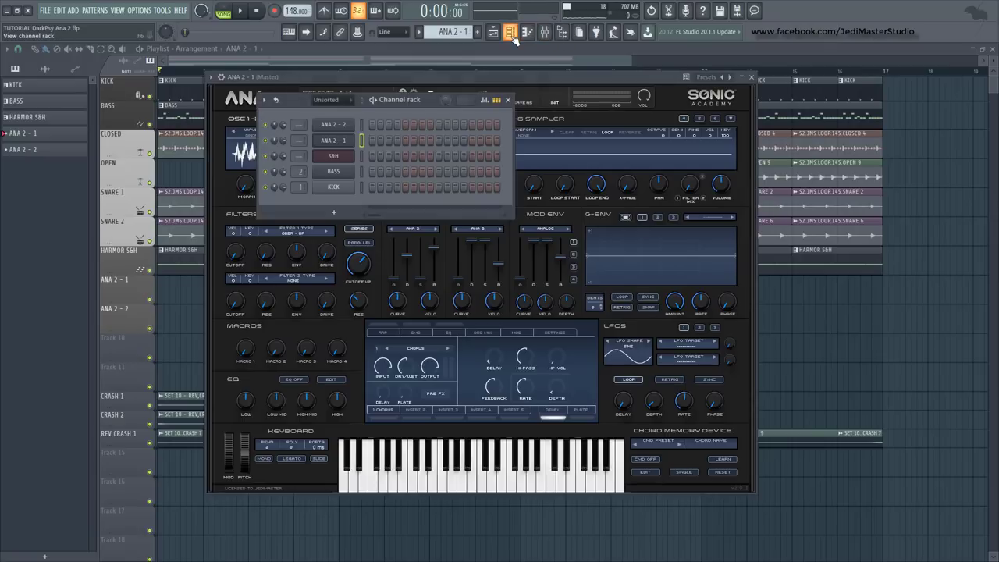
right_click(348, 141)
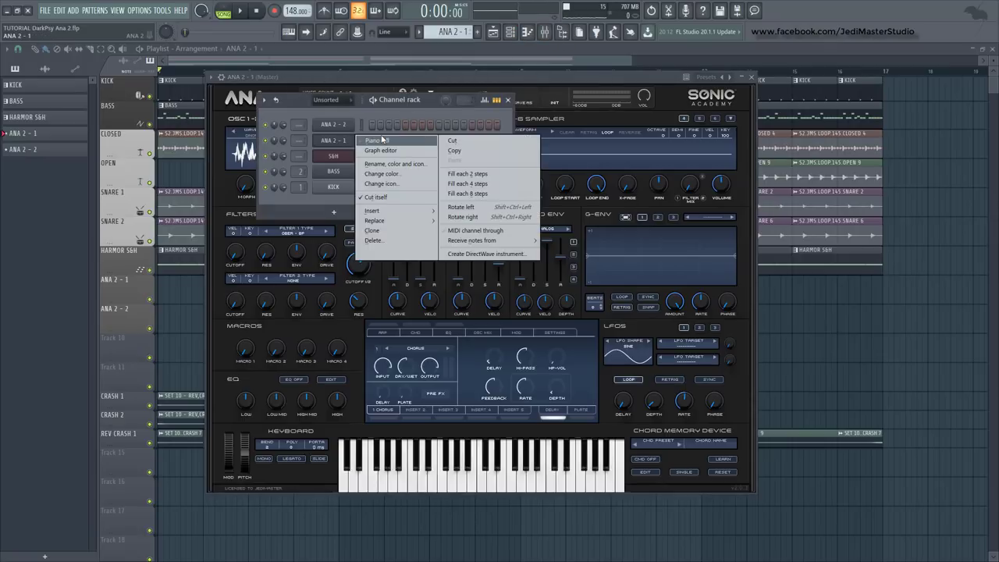
left_click(383, 141)
scroll(102, 215, "down", 1)
left_click(43, 200)
left_click(43, 201)
left_click_drag(46, 200, 57, 203)
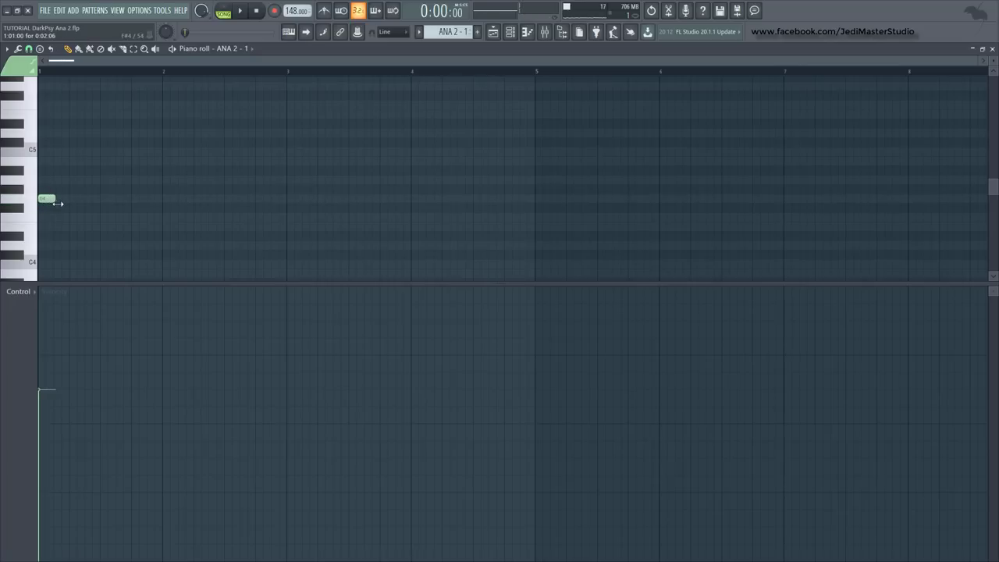
Place the ANA 2 - 1 pattern at bar 1 of its playlist track and add a second one-beat G4 note at 2:07:00
left_click(493, 31)
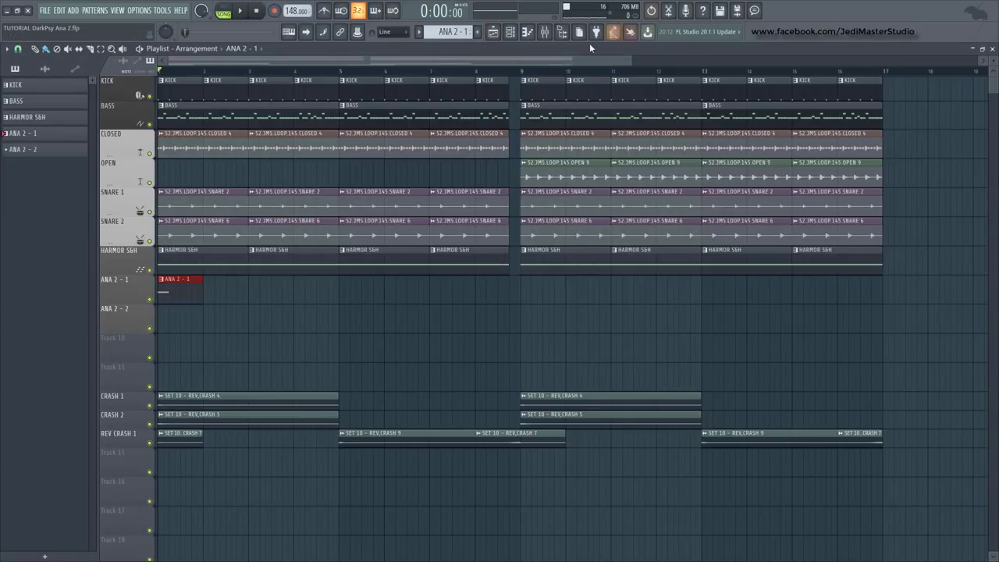
left_click(527, 31)
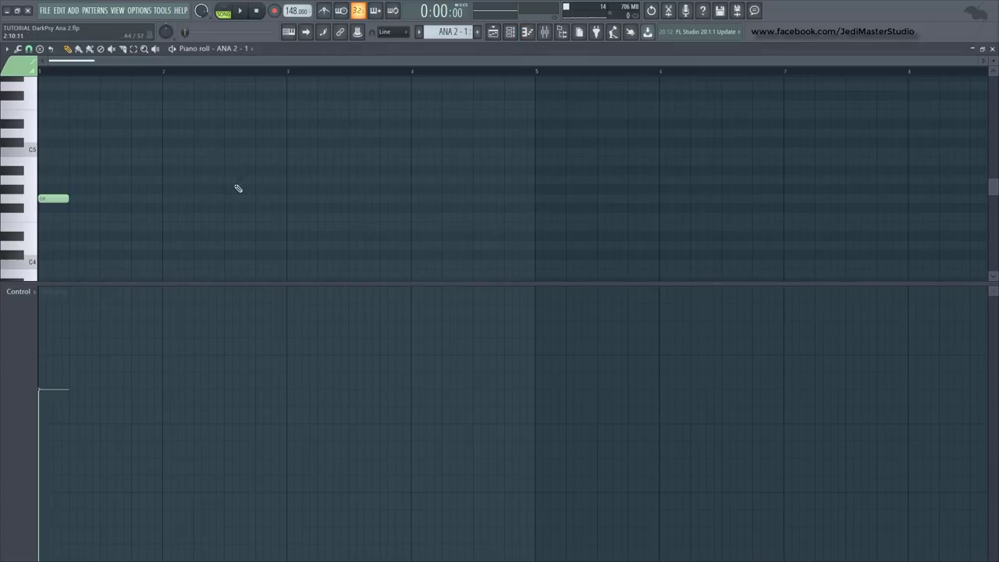
left_click(213, 200)
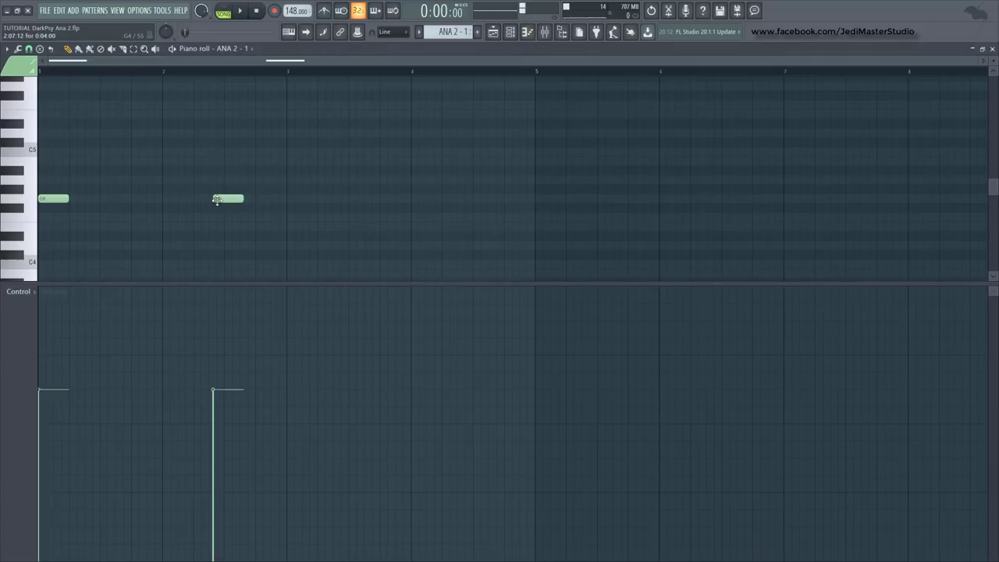
left_click_drag(222, 200, 220, 200)
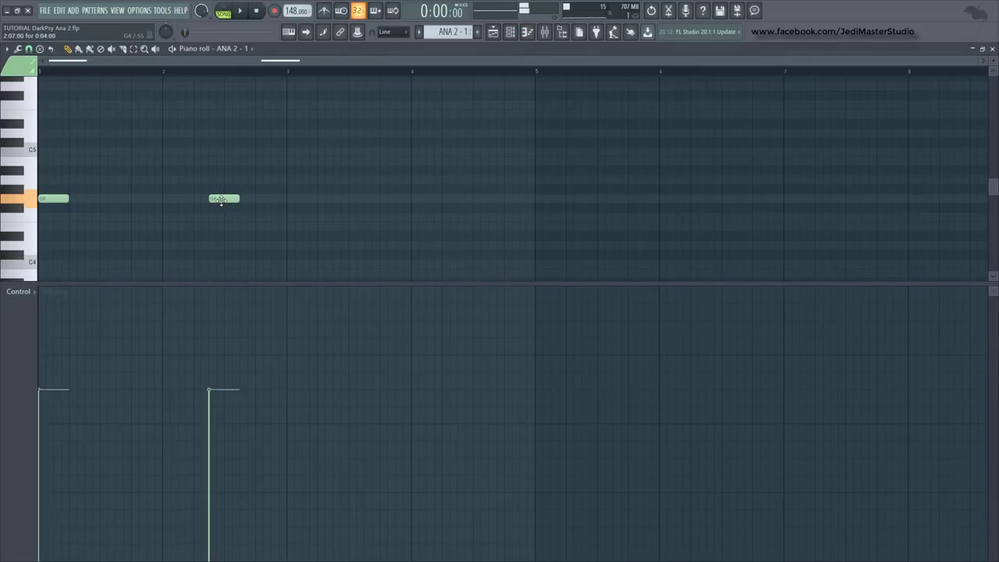
Play the ANA 2 - 1 pattern on its own in pattern mode and stop it
left_click(224, 10)
left_click(241, 11)
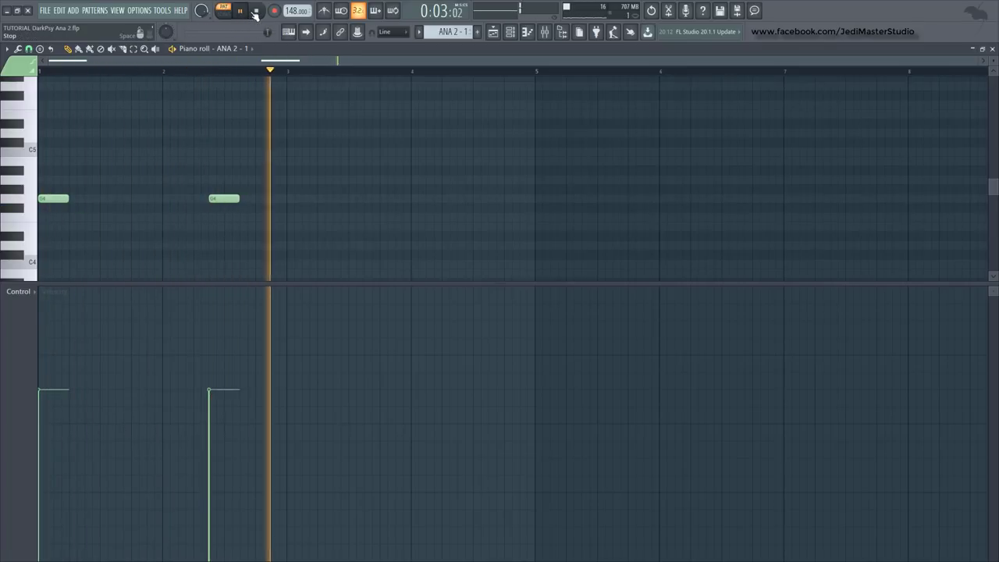
left_click(257, 11)
Repeat the ANA 2 - 1 clip along its playlist track up to bar 17 and mute the KICK and BASS tracks
left_click(492, 31)
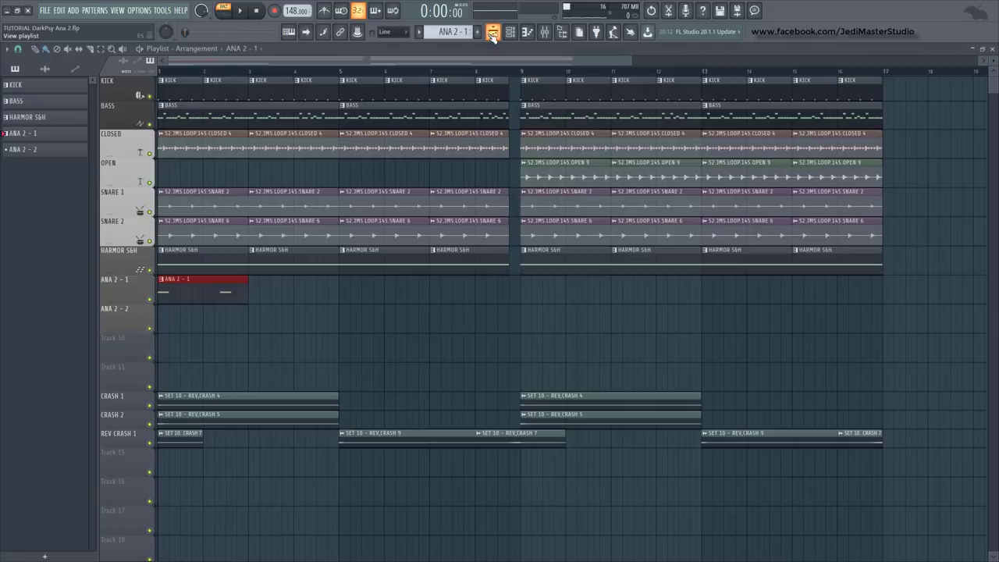
left_click_drag(257, 284, 819, 296)
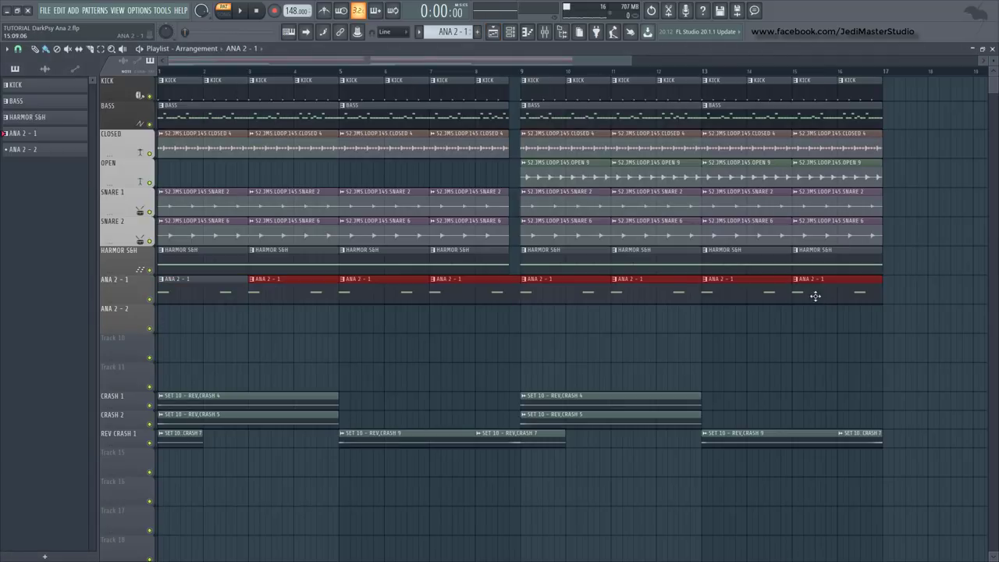
left_click(155, 103)
left_click(149, 95)
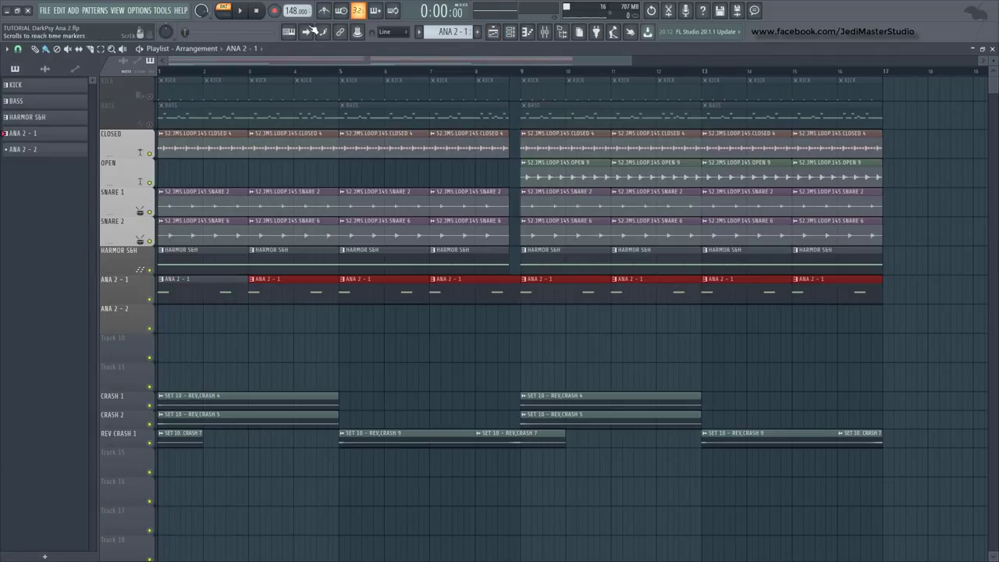
Play the arrangement in song mode with the new ANA 2 - 1 clips and stop after bar 5 begins
left_click(223, 11)
left_click(240, 12)
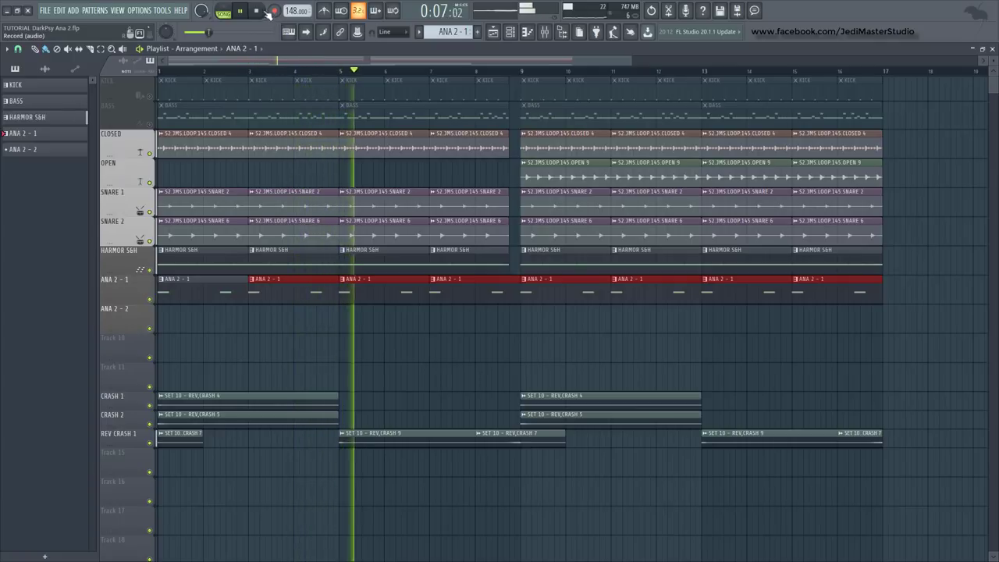
key("space")
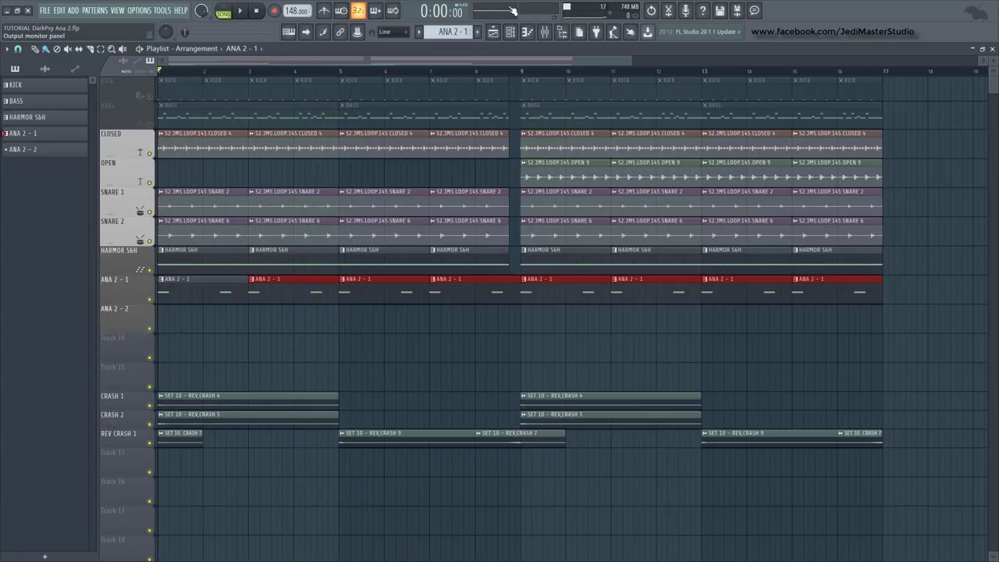
In the ANA 2 - 1 synth, route LFO 1 to Filter Master Freq, adjust its depth and lower its rate to about 125 mHz
left_click(513, 33)
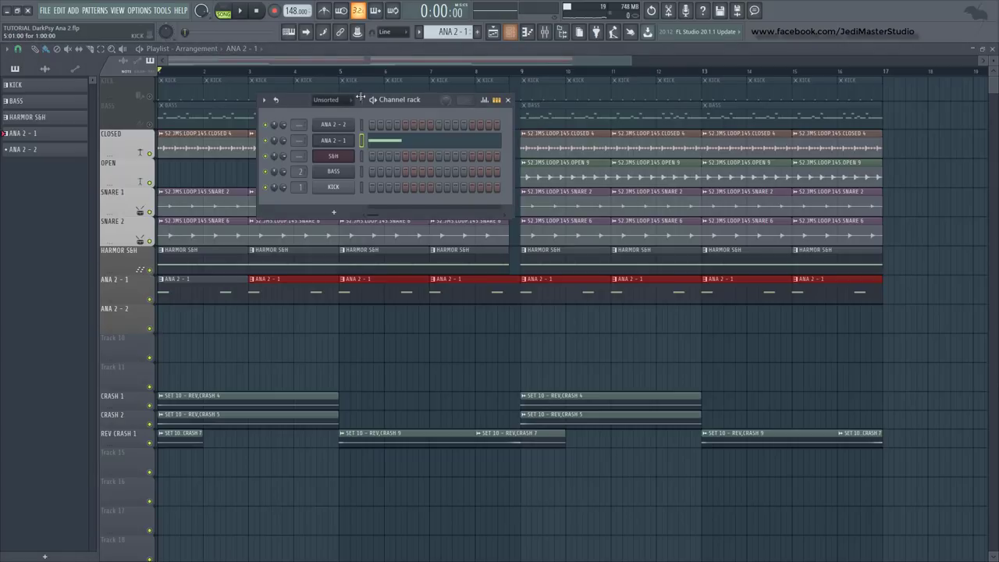
left_click(350, 147)
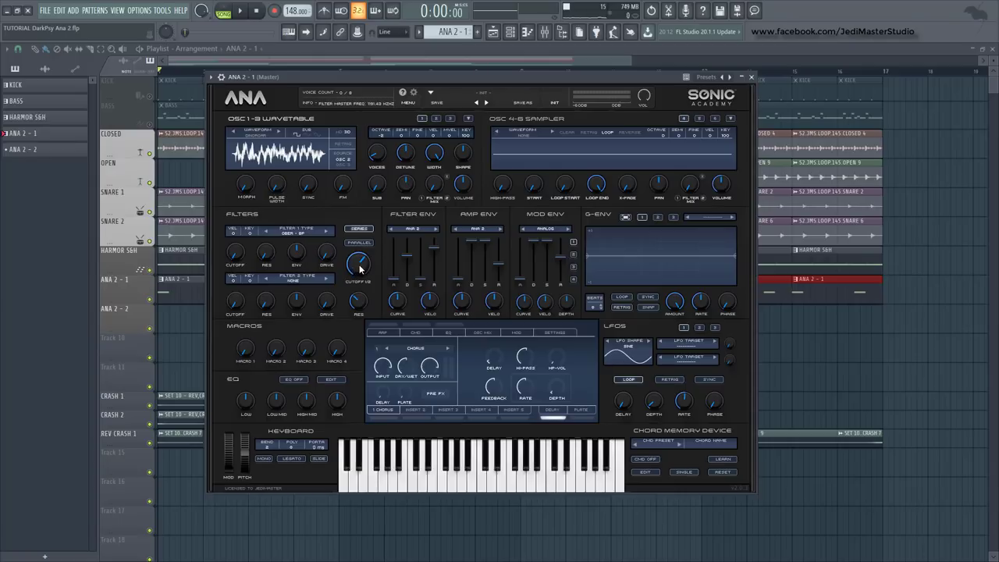
left_click(685, 344)
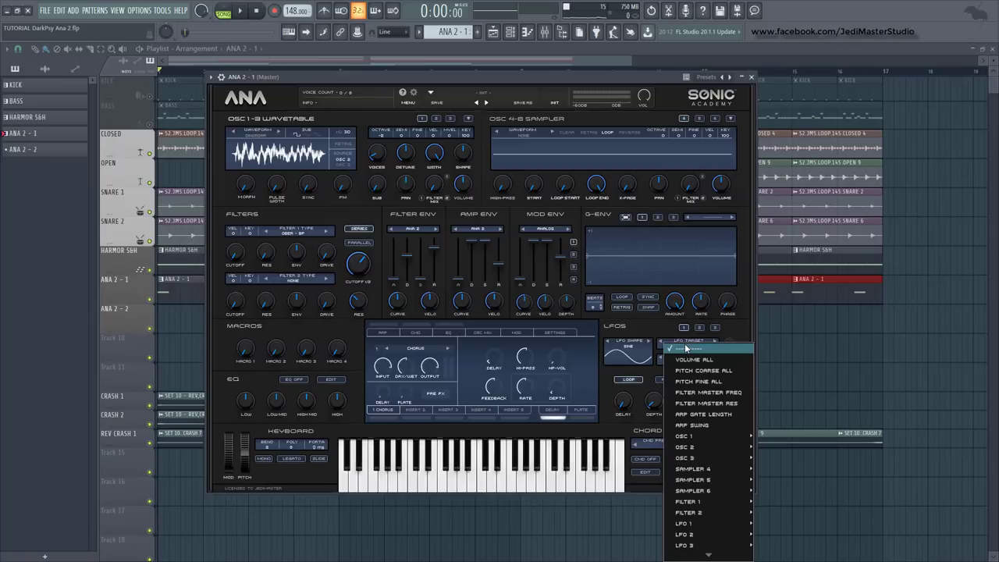
left_click(711, 393)
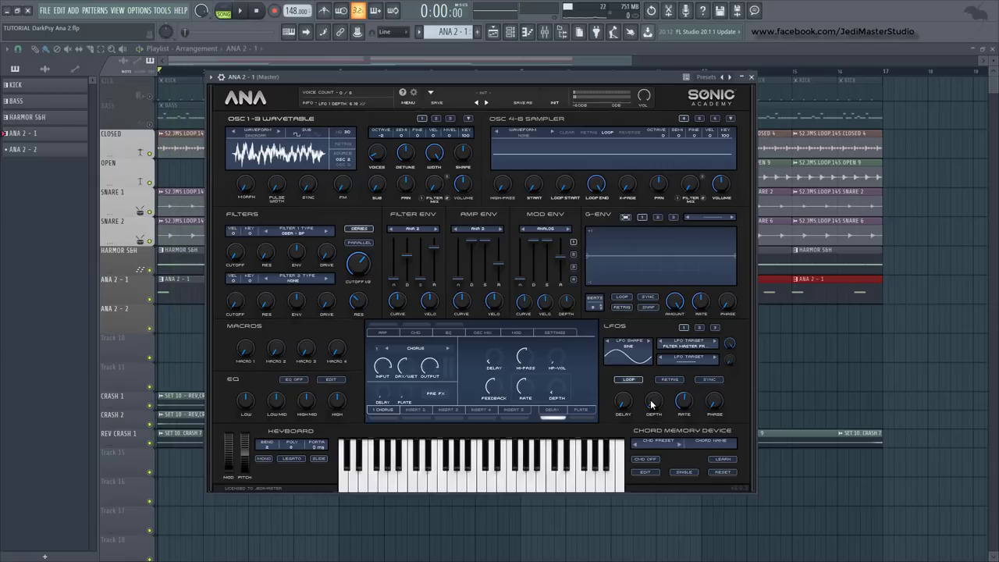
mouse_move(685, 419)
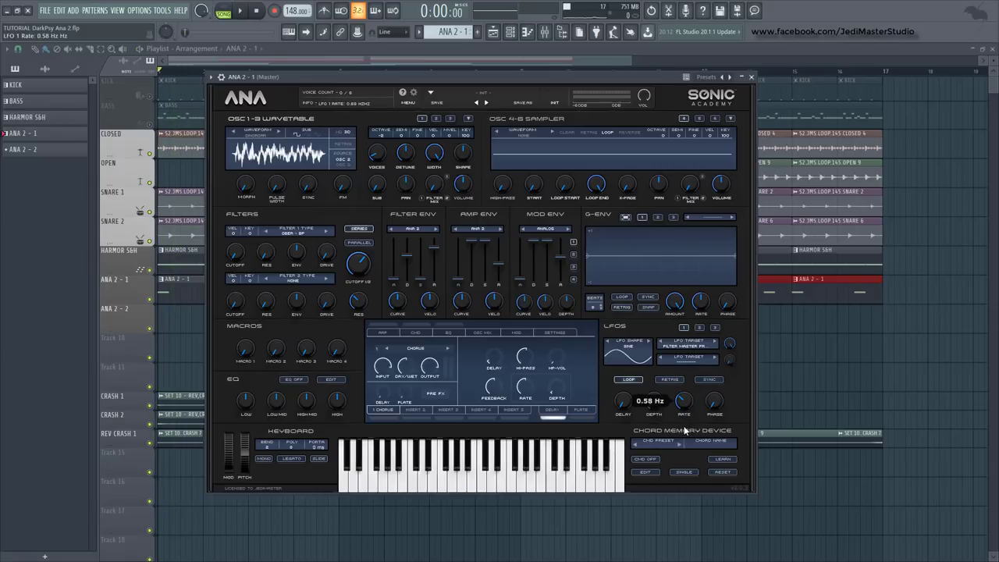
left_click_drag(684, 430, 688, 406)
Play the arrangement while raising the ANA 2 - 1 oscillator 1 volume to -2.01 dB, and stop playback
key("space")
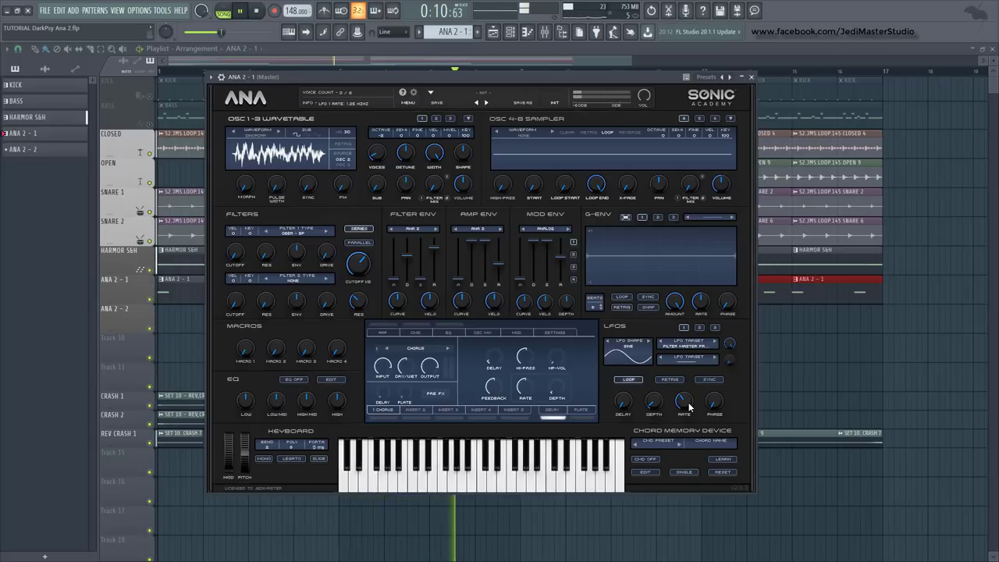
left_click_drag(463, 183, 474, 131)
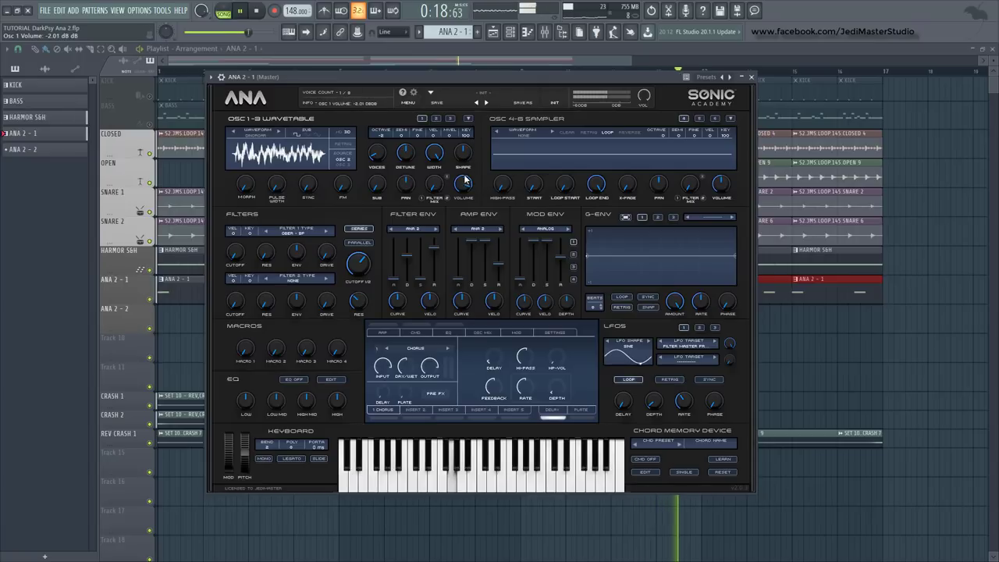
key("space")
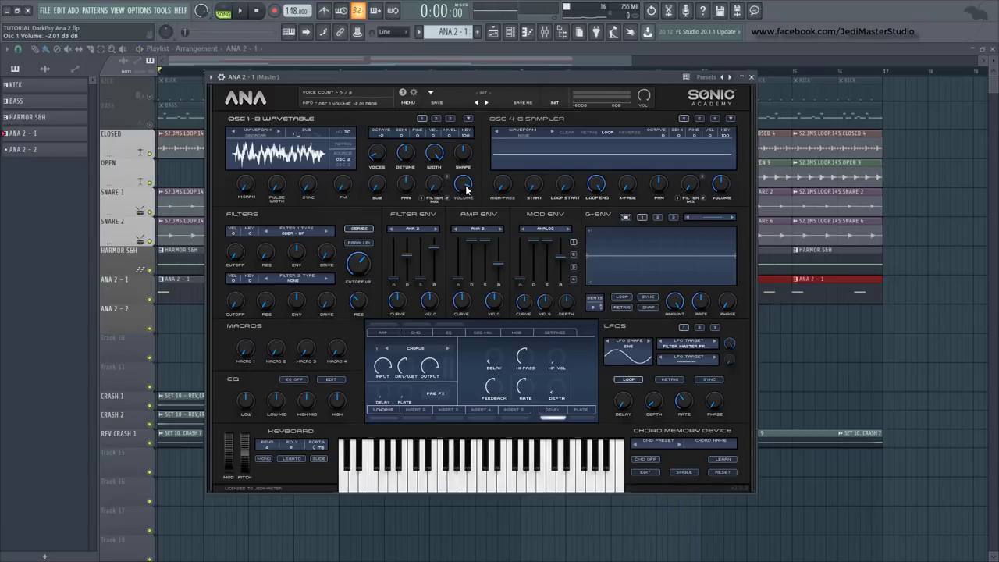
Unmute the KICK and BASS tracks and play the arrangement with the full beat, stopping after bar 6
left_click(156, 115)
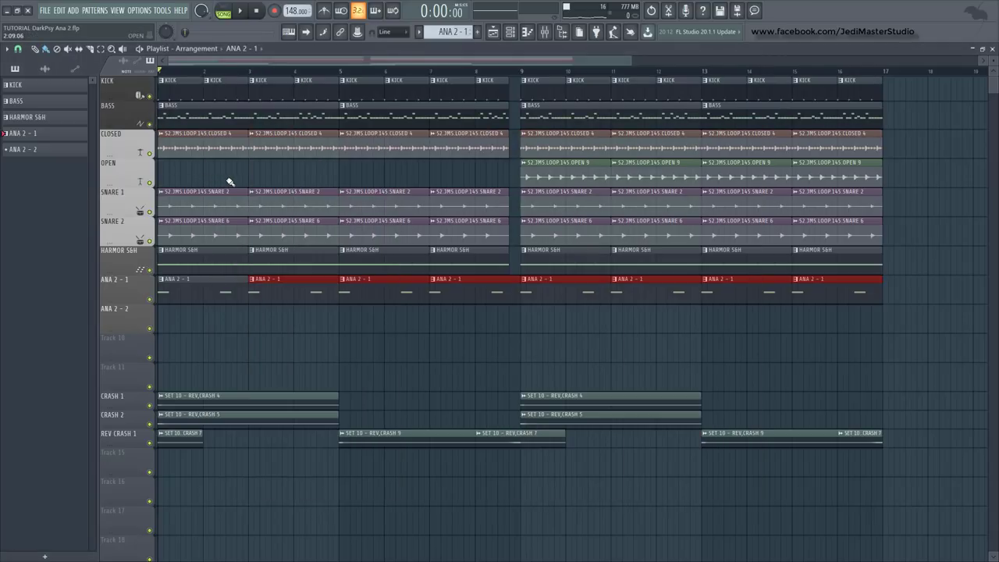
key("space")
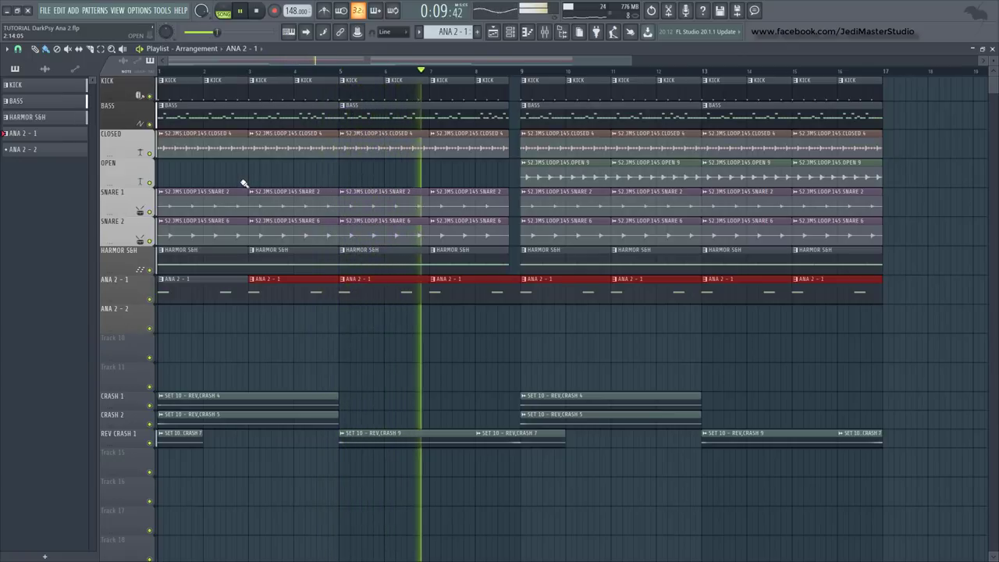
key("space")
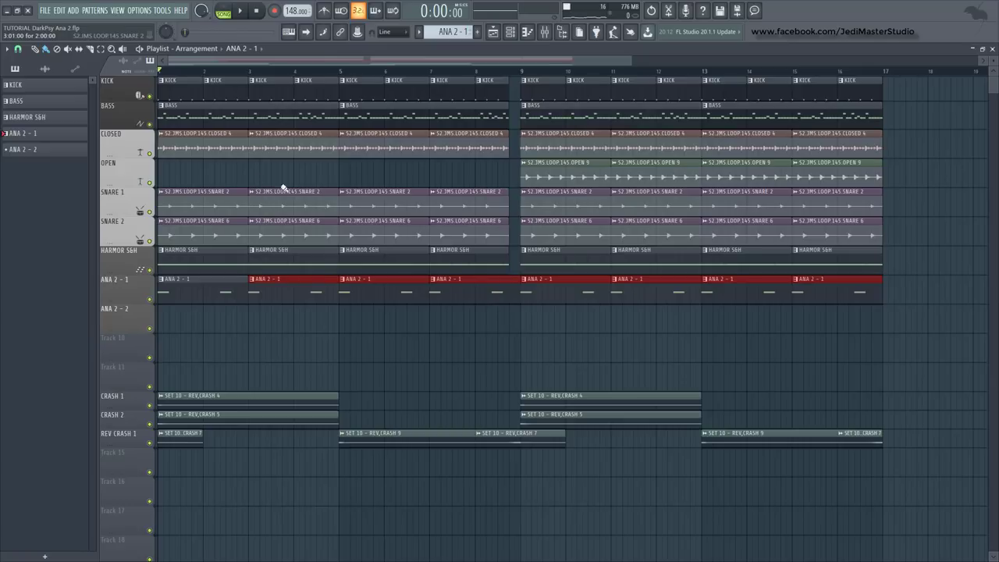
Open the piano roll of the ANA 2 - 2 channel, set its snap to Cell and draw a quarter-step G4 note at 1:05:00
left_click(511, 32)
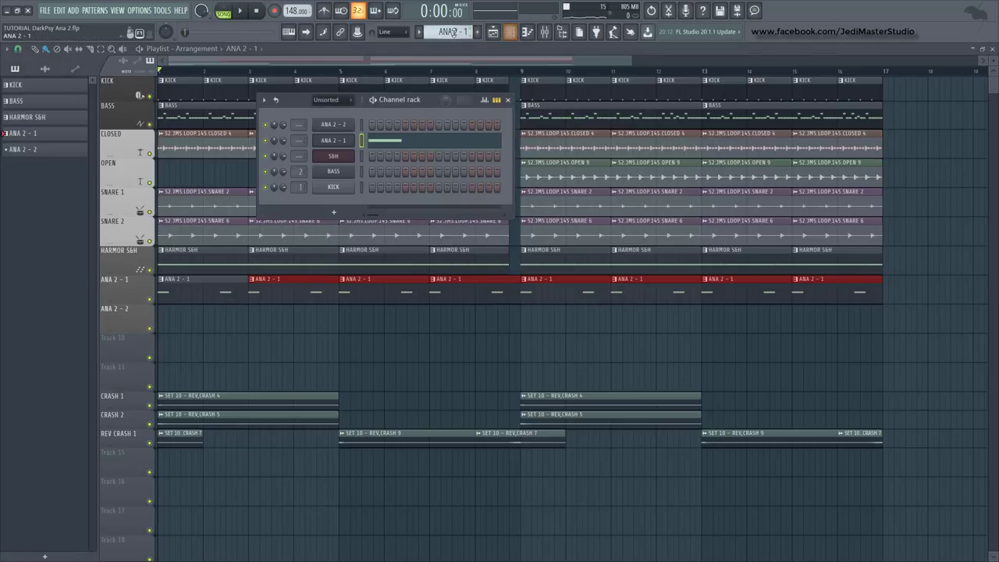
right_click(349, 128)
left_click(371, 128)
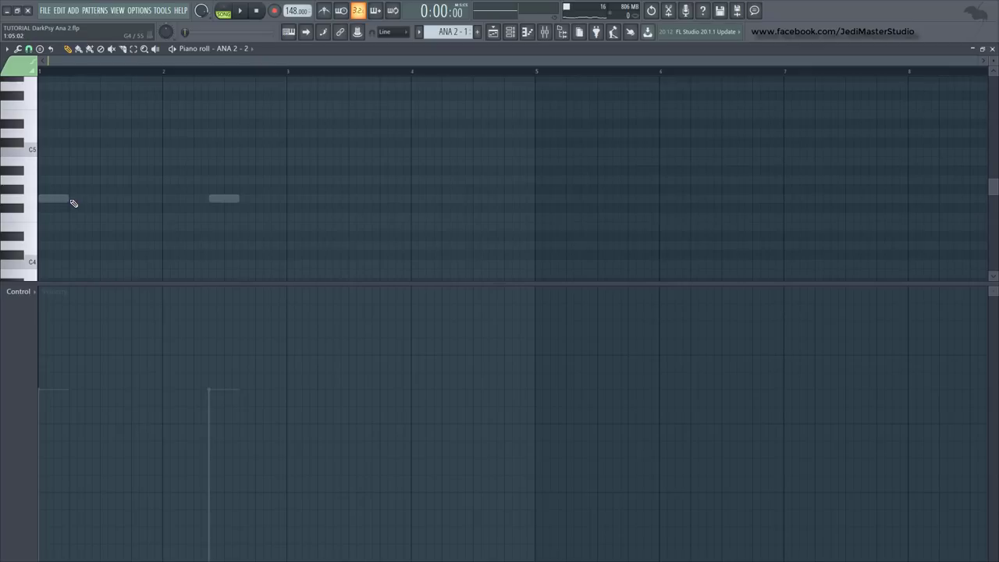
mouse_move(74, 200)
left_mouse_down()
mouse_move(101, 199)
mouse_move(70, 200)
left_mouse_up()
left_click(29, 49)
left_click(36, 86)
scroll(67, 72, "up", 4)
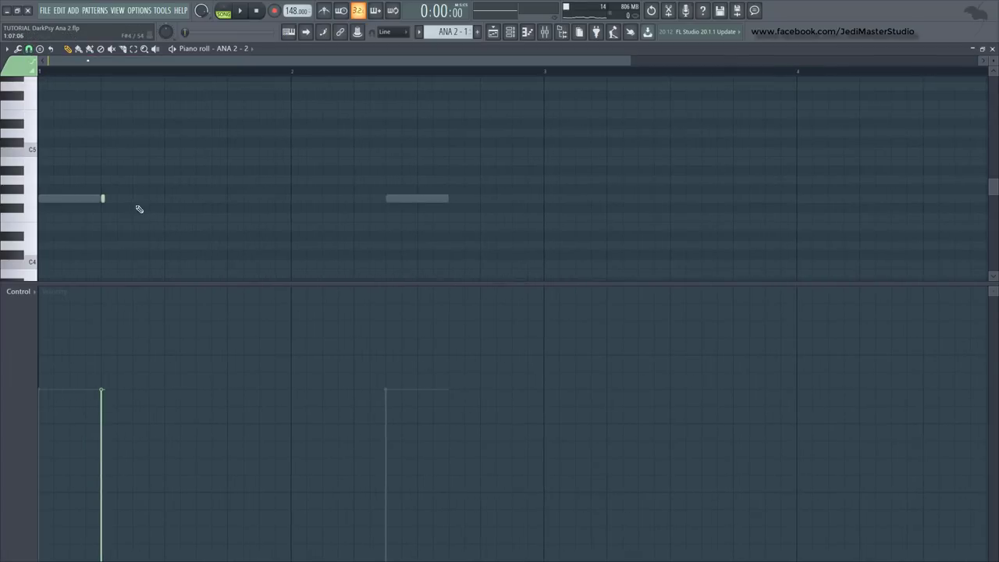
Add a quarter-step G4 note at 1:06:00 and a G4 note at 1:07:00, sizing the latter to 0:01:18 using 1/4 step snap
left_click(123, 199)
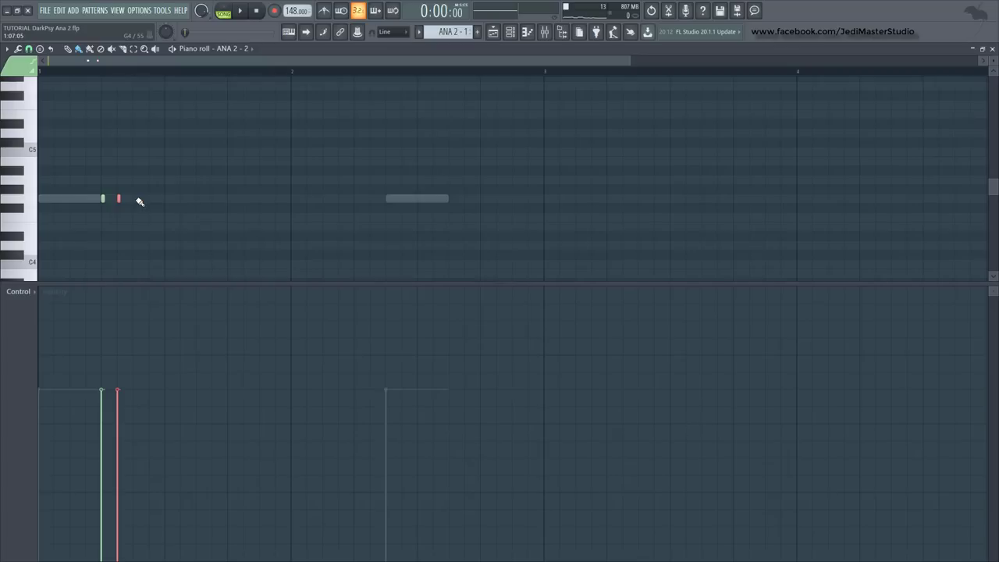
left_click(134, 199)
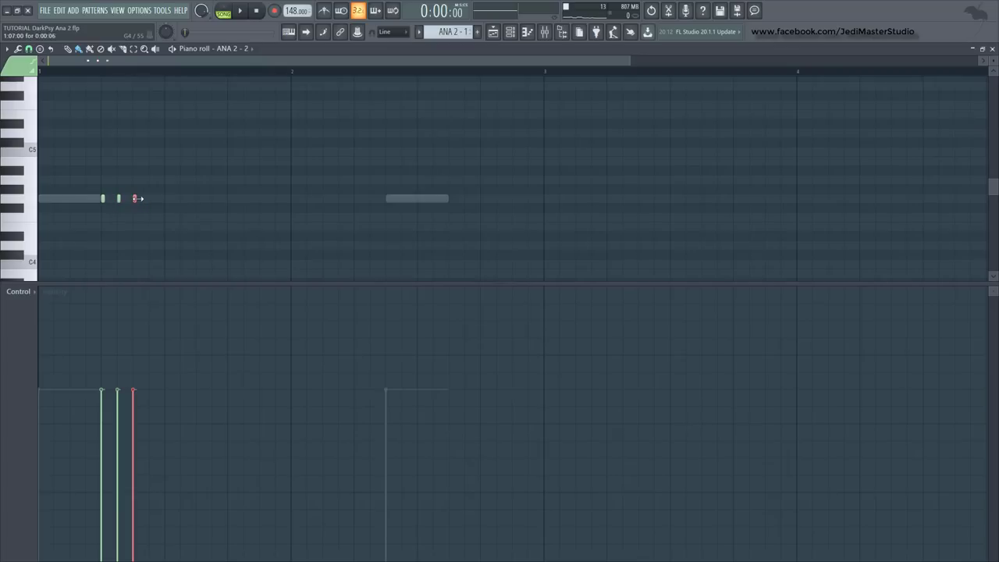
left_click_drag(139, 200, 162, 204)
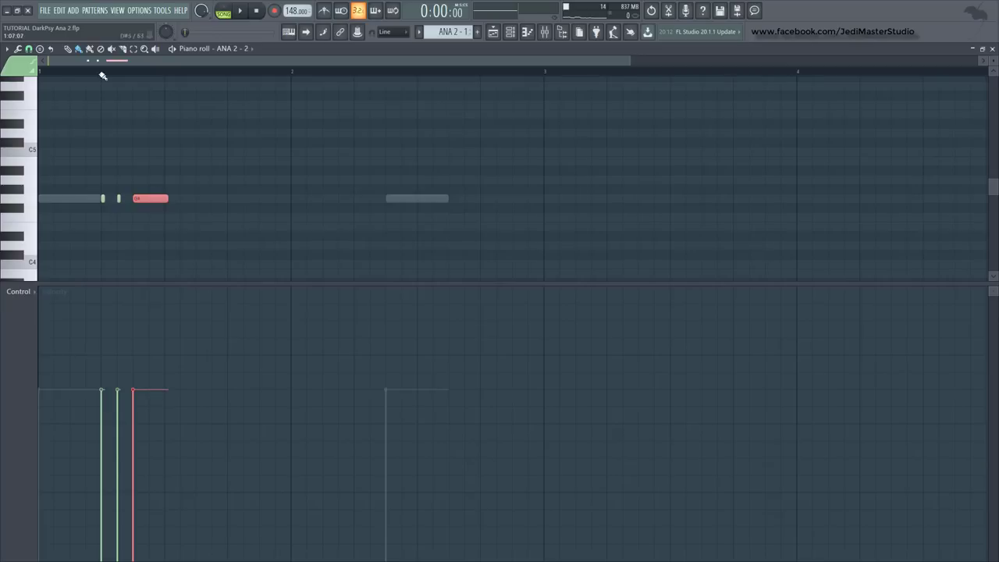
left_click(29, 48)
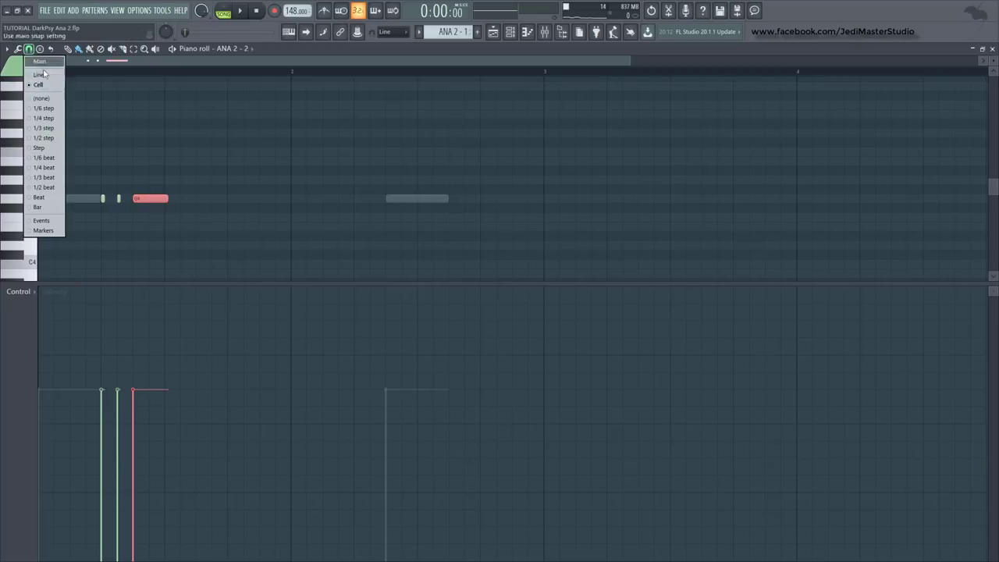
left_click(49, 119)
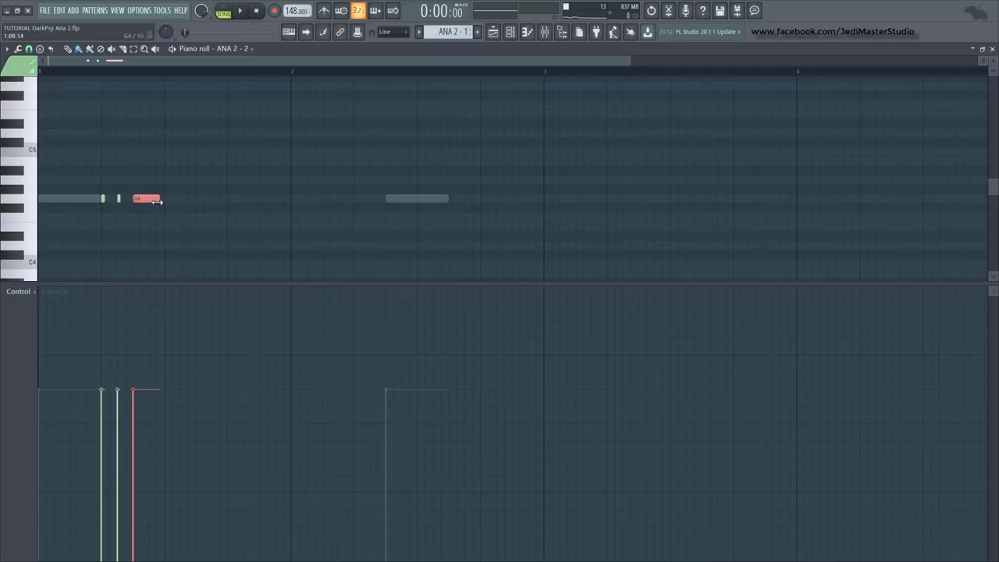
Return the snap to Cell and add short G4 notes from 1:09:00 to 1:12:00 on every step, plus a 0:01:18 G4 note at 1:13:00
left_click(29, 49)
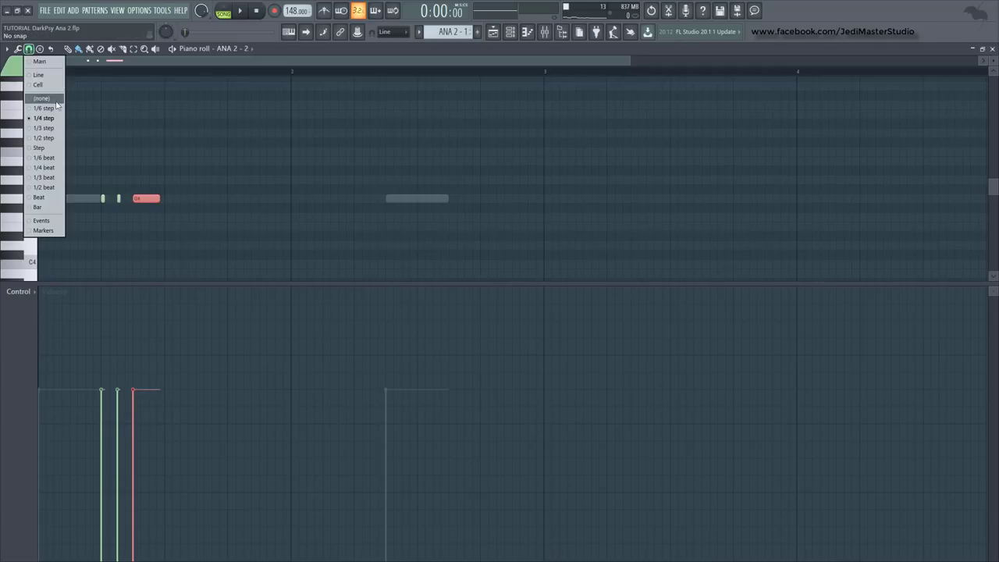
left_click(45, 85)
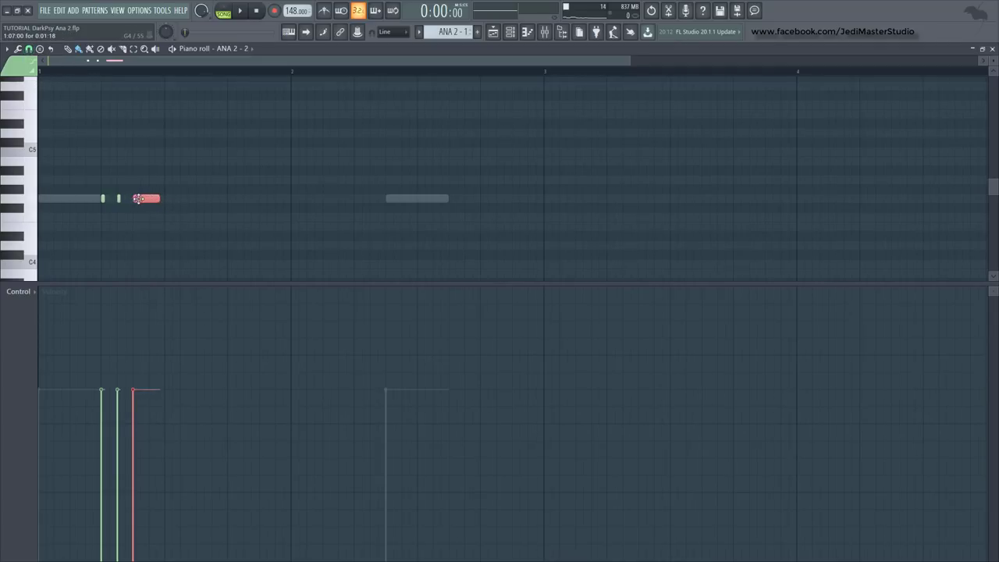
left_click(166, 198)
left_click(181, 198)
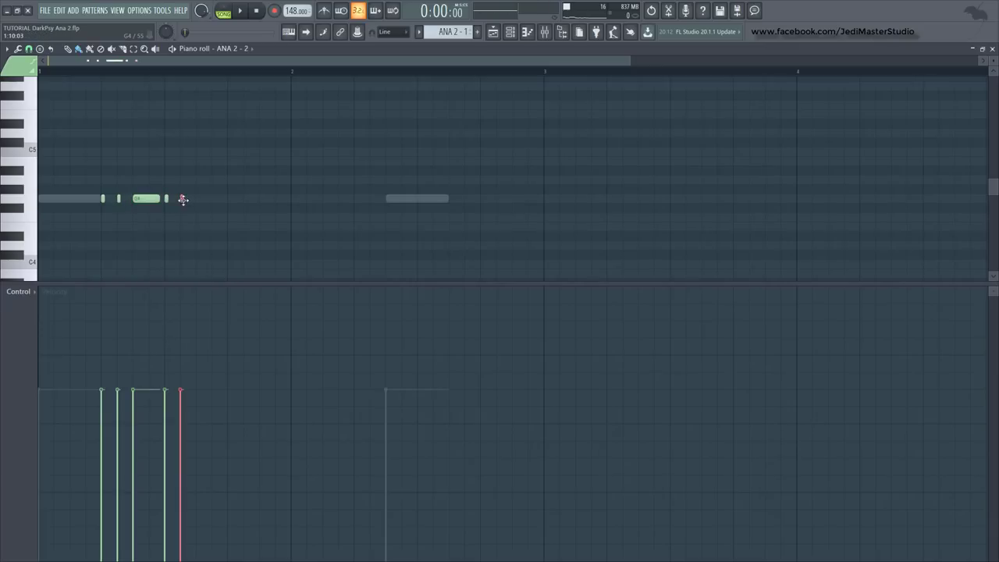
left_click(198, 198)
left_click(213, 198)
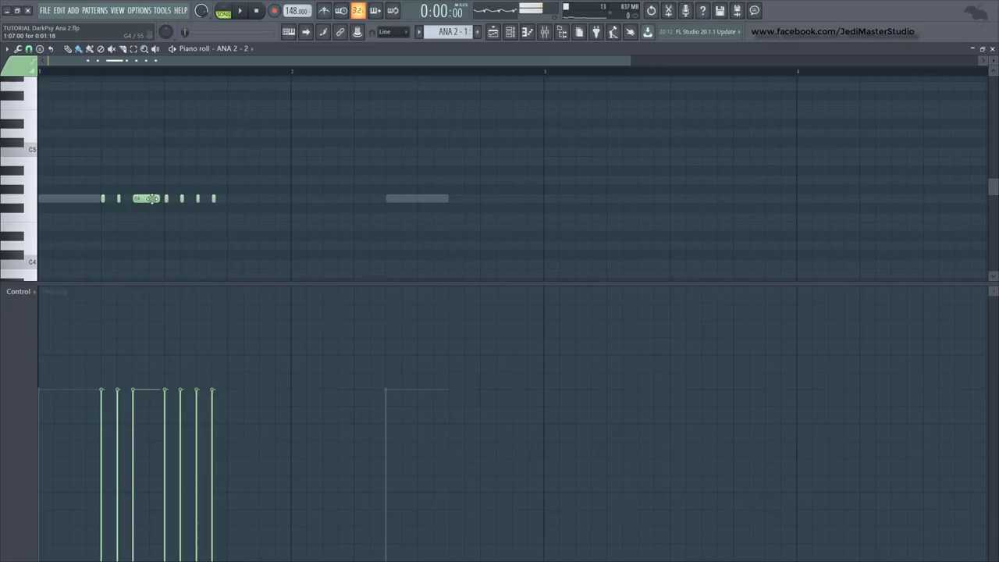
left_click(228, 198)
left_click(263, 199)
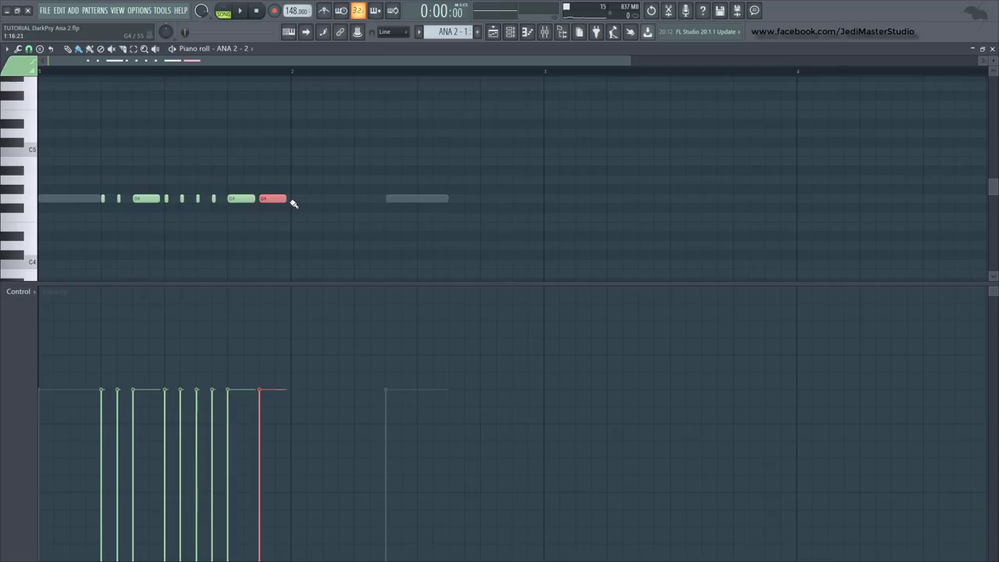
left_click_drag(288, 198, 271, 199)
left_click(281, 199)
right_click(280, 199)
right_click(265, 199)
Add short G4 notes at 1:15:00 and 1:16:00
left_click(262, 200)
left_click(277, 199)
left_click(293, 199)
left_click_drag(295, 199, 306, 201)
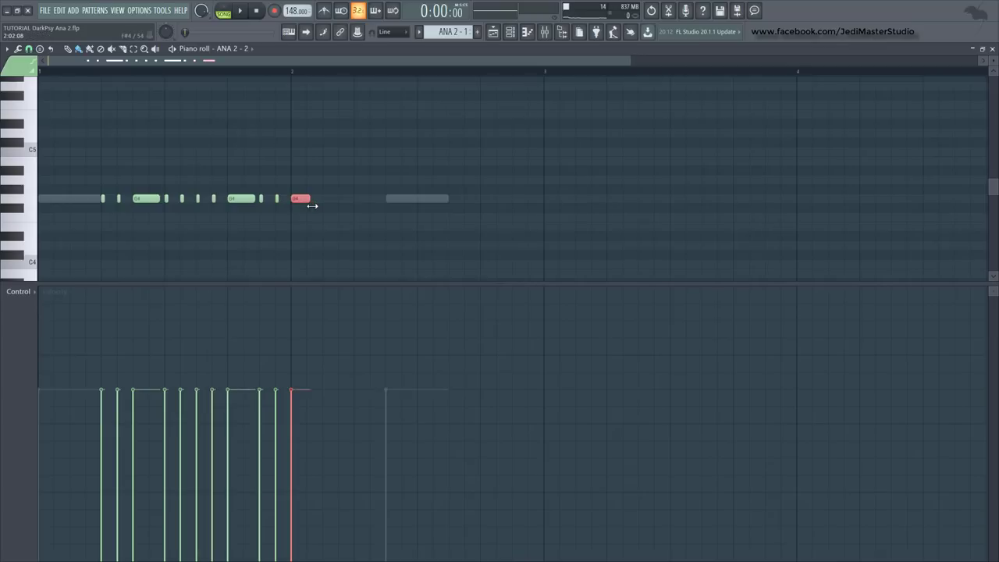
right_click(306, 200)
Add 0:01:18 G4 notes at 2:01:00 and 2:03:00, followed by short G4 notes at 2:05:00 and 2:06:00
left_click(297, 199)
left_click(328, 199)
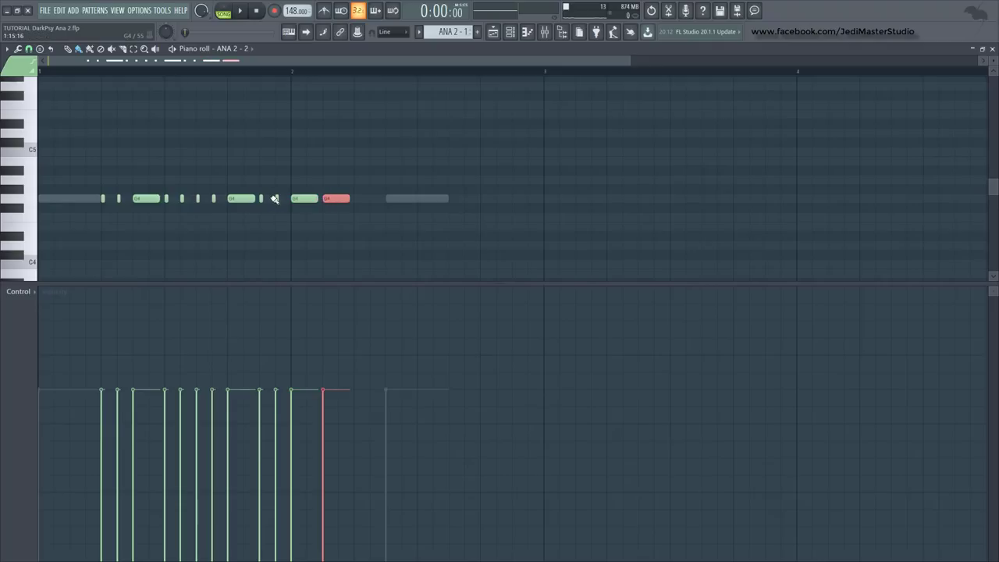
left_click(357, 199)
left_click(372, 199)
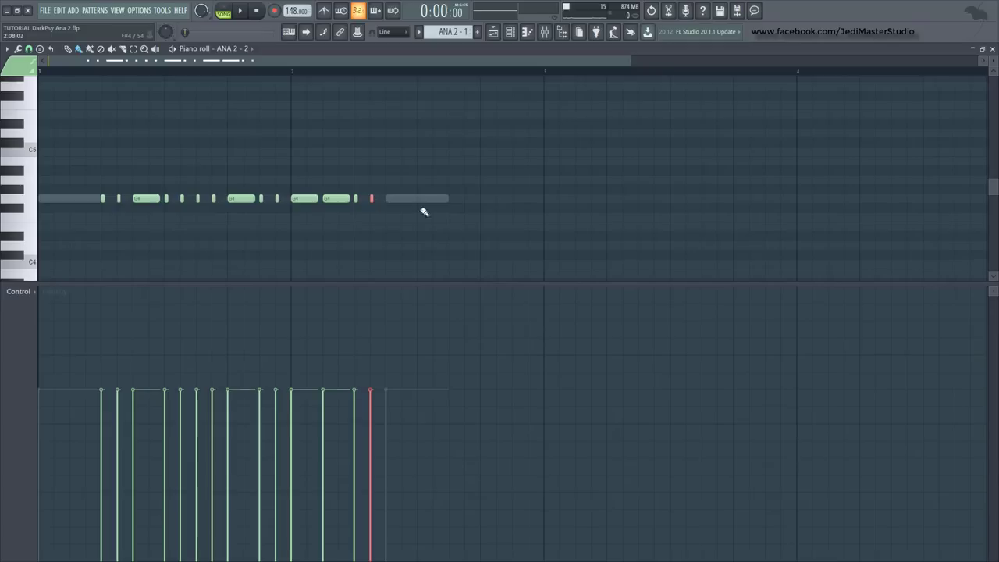
After the second ghost note, add short G4 notes from 2:11:00 to 2:14:00 on every step and a longer G4 note at 2:15:00
left_click(452, 199)
left_click(467, 199)
left_click(483, 199)
left_click(498, 199)
left_click(514, 199)
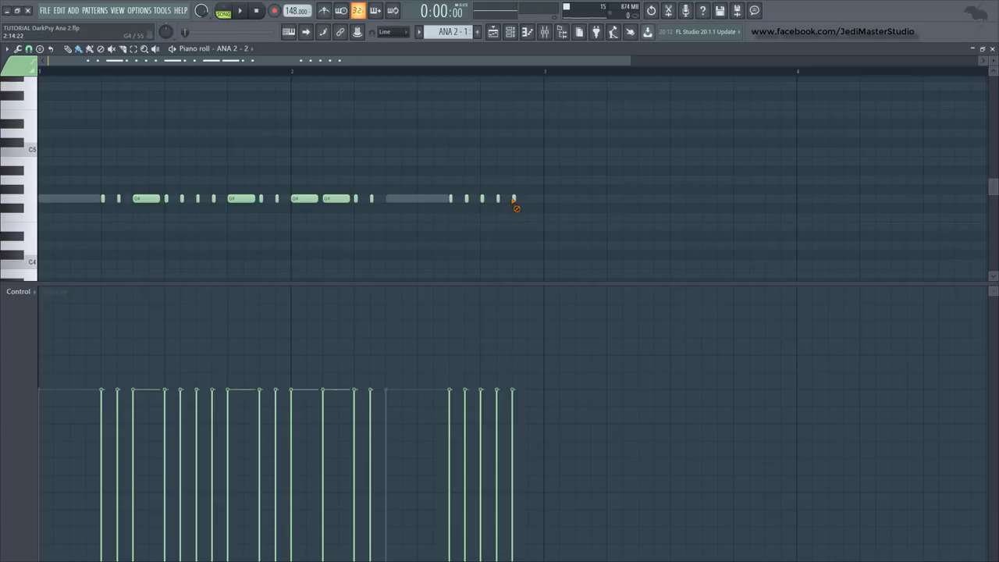
left_click_drag(513, 200, 539, 200)
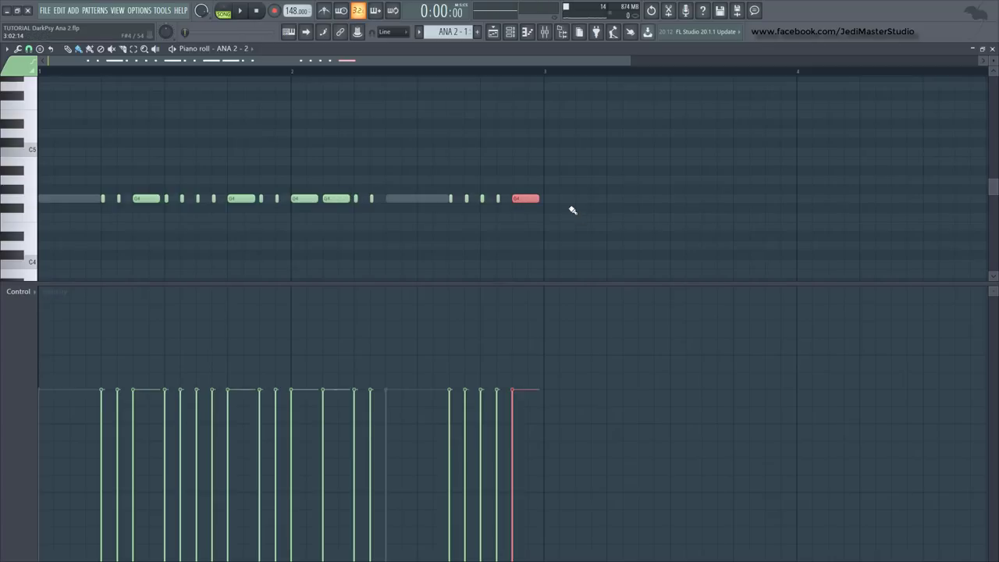
Play the pattern with the new ANA 2 - 2 notes in pattern mode and stop it
left_click(224, 10)
left_click(242, 11)
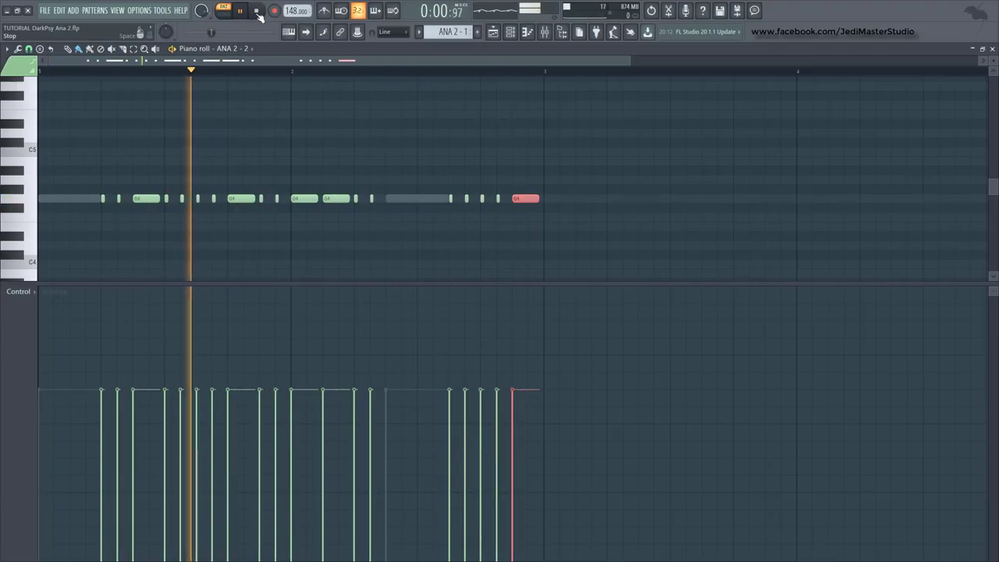
left_click(257, 13)
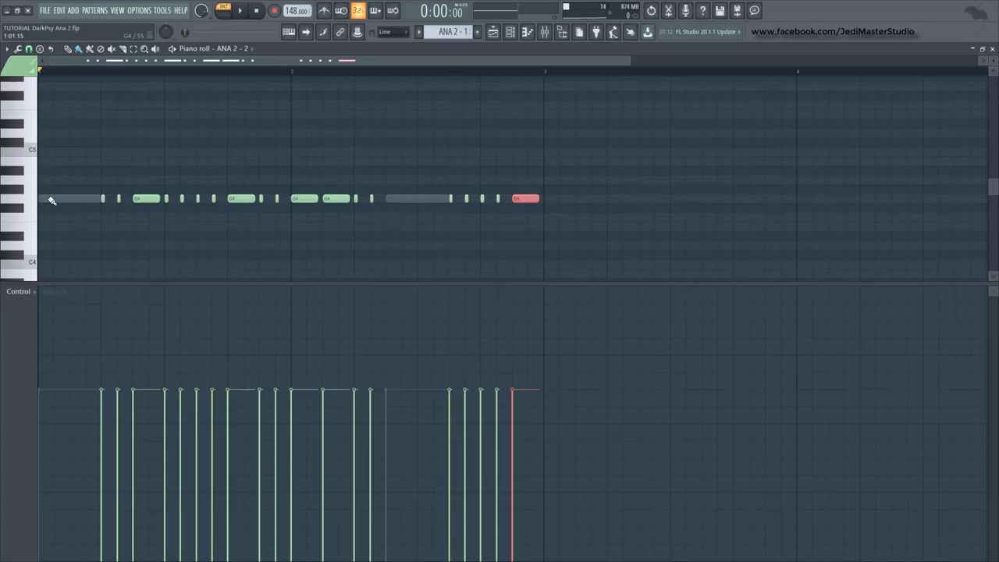
Open the ANA 2 - 2 synth and load the 3D wavetable FM Grit 1 into oscillator 1
left_click(510, 31)
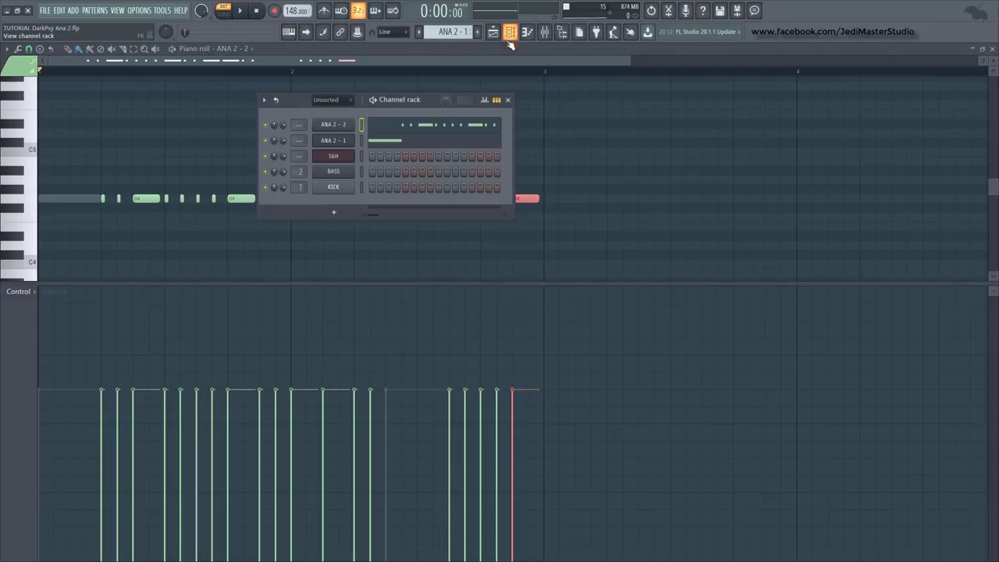
left_click(335, 126)
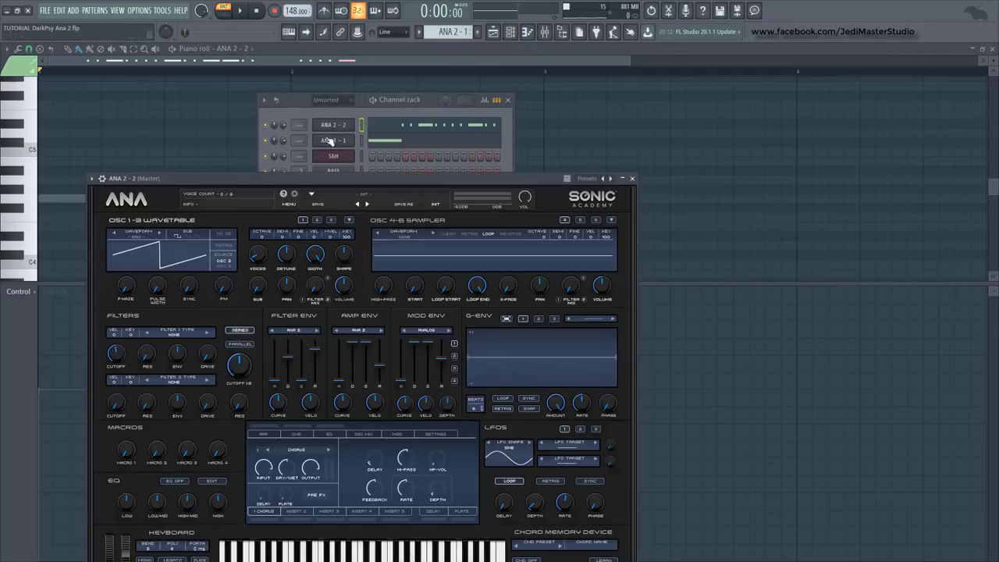
left_click(147, 236)
left_click(127, 401)
left_click(126, 413)
scroll(129, 413, "down", 2)
left_click(129, 419)
left_click(130, 430)
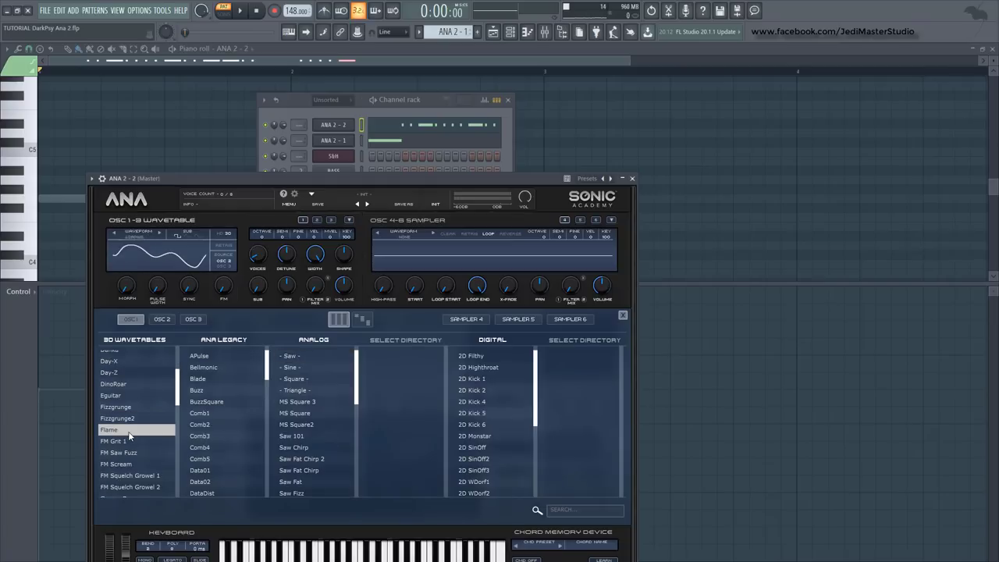
left_click(130, 442)
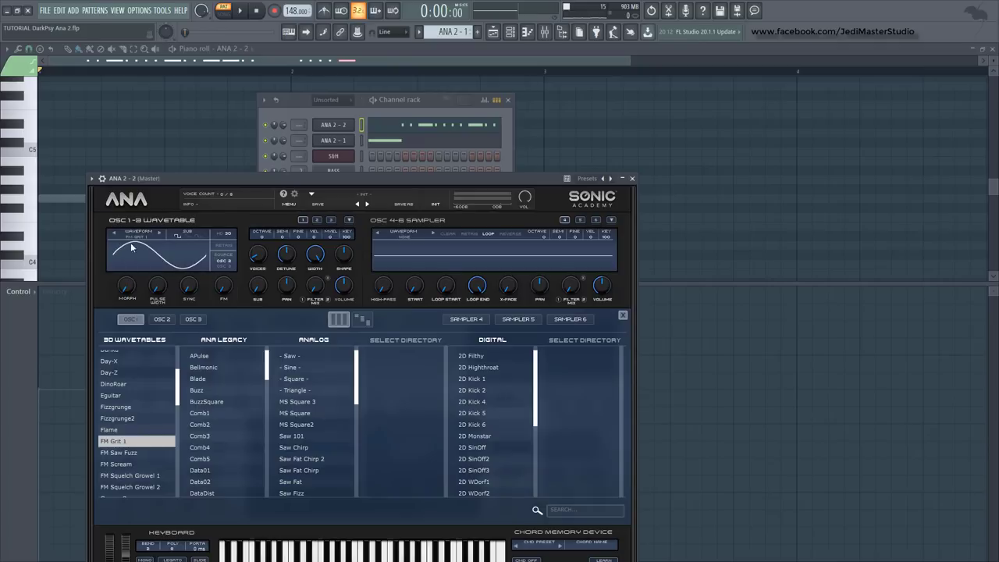
Audition the 3D wavetables from FM Saw Fuzz to Load of Bells in oscillator 1 and sweep the morph
left_click(126, 454)
left_click(129, 464)
left_click(134, 475)
left_click(134, 486)
scroll(128, 437, "down", 3)
left_click(125, 374)
left_click(129, 442)
left_click(135, 464)
left_click(129, 442)
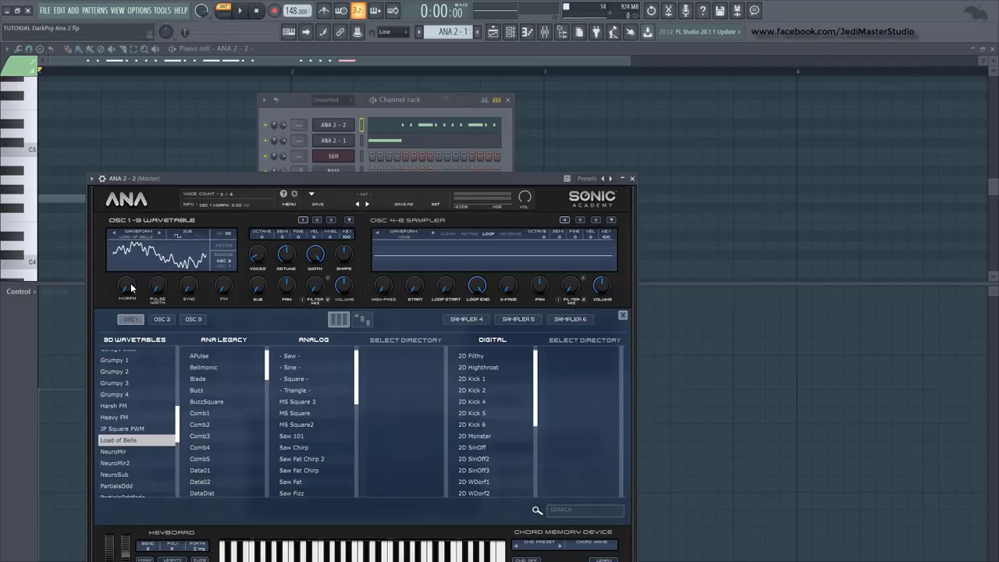
left_click_drag(131, 288, 99, 255)
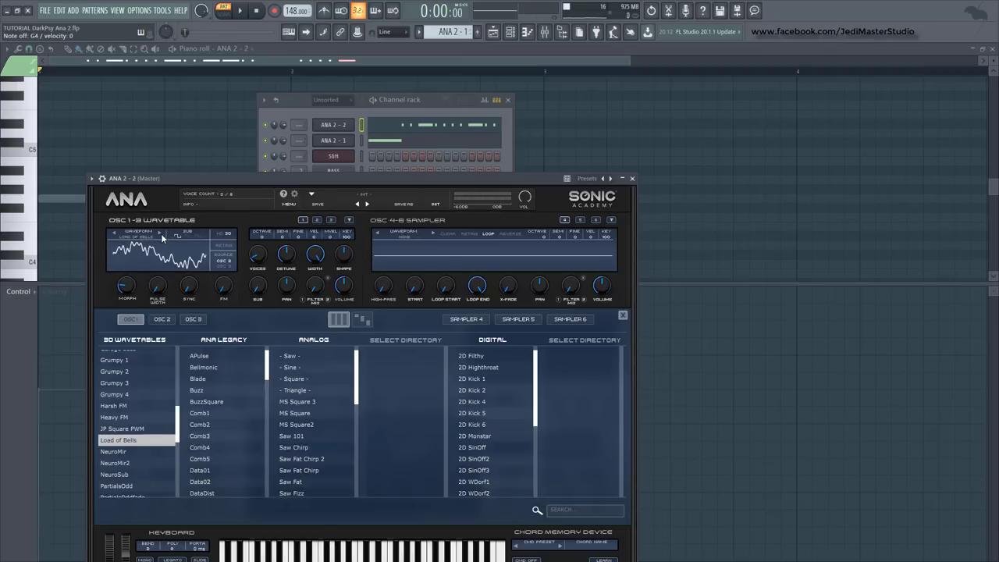
Load the NeuroMir wavetable, set oscillator 1's octave to -2 and sweep its morph
left_click(160, 233)
left_click_drag(164, 242, 261, 258)
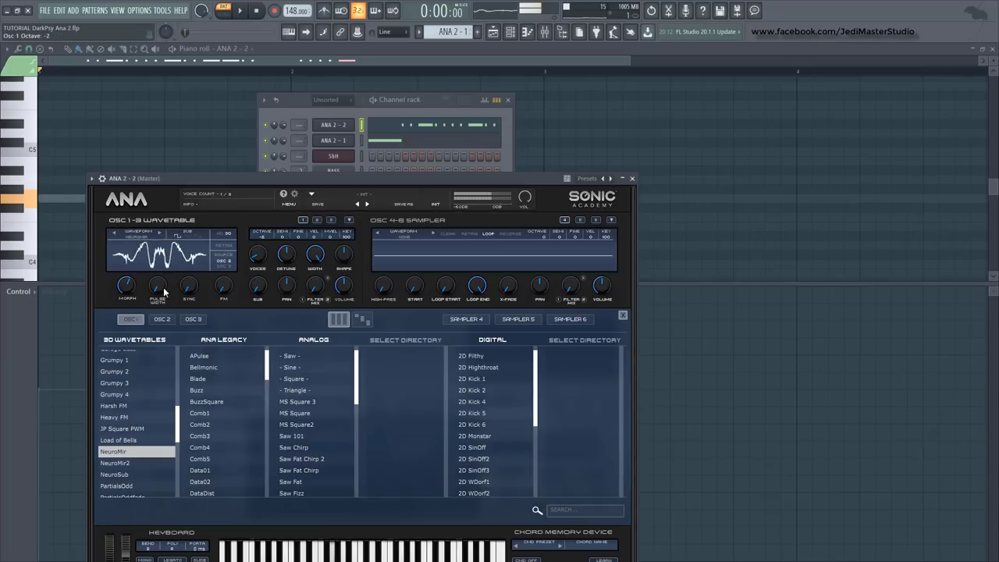
left_click_drag(127, 286, 142, 303)
Audition the following wavetables from NeuroMir2 through PartialsOdd to Piano and bring the morph back to its minimum
left_click(159, 234)
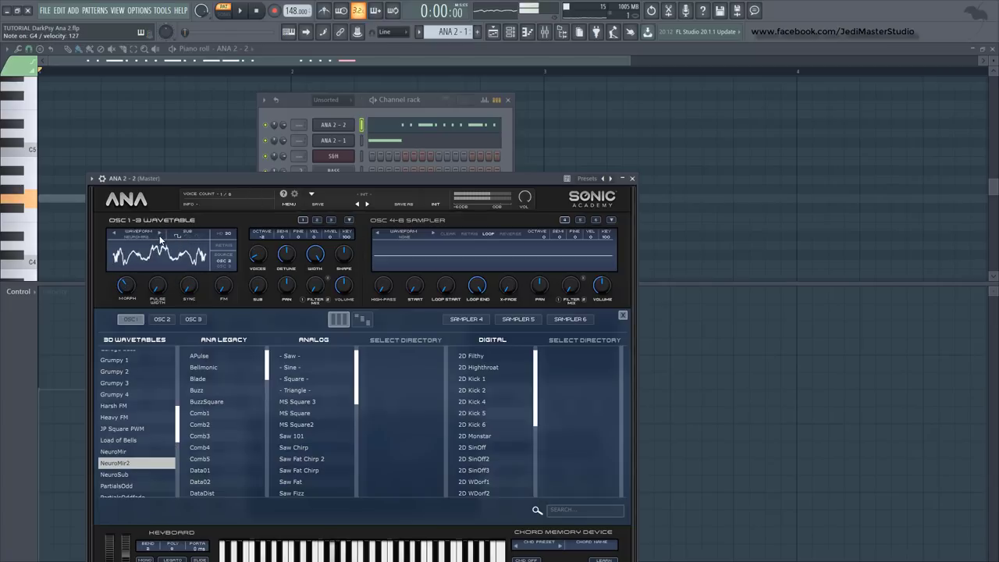
left_click(159, 234)
left_click(160, 234)
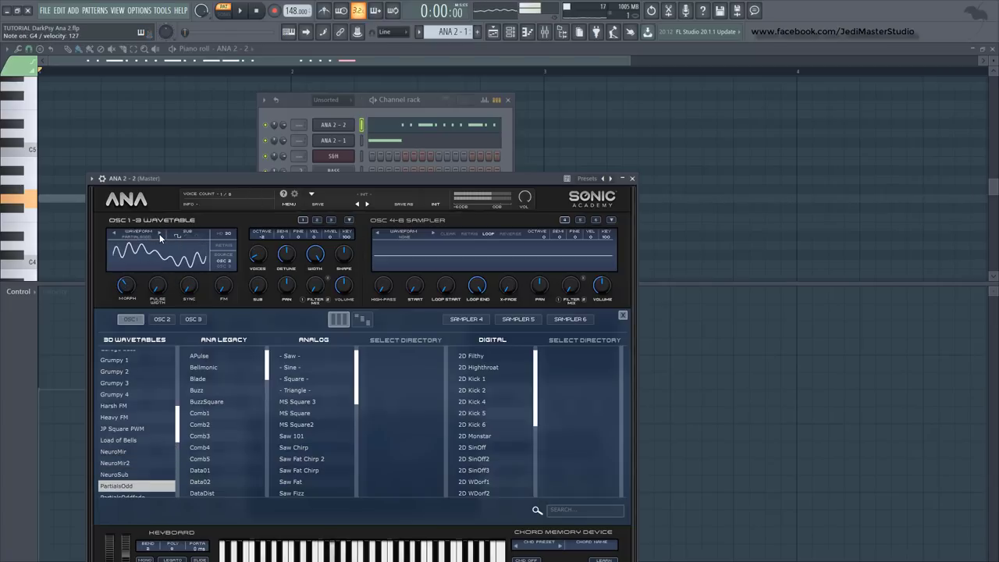
left_click(159, 234)
left_click(160, 234)
left_click_drag(126, 285, 121, 338)
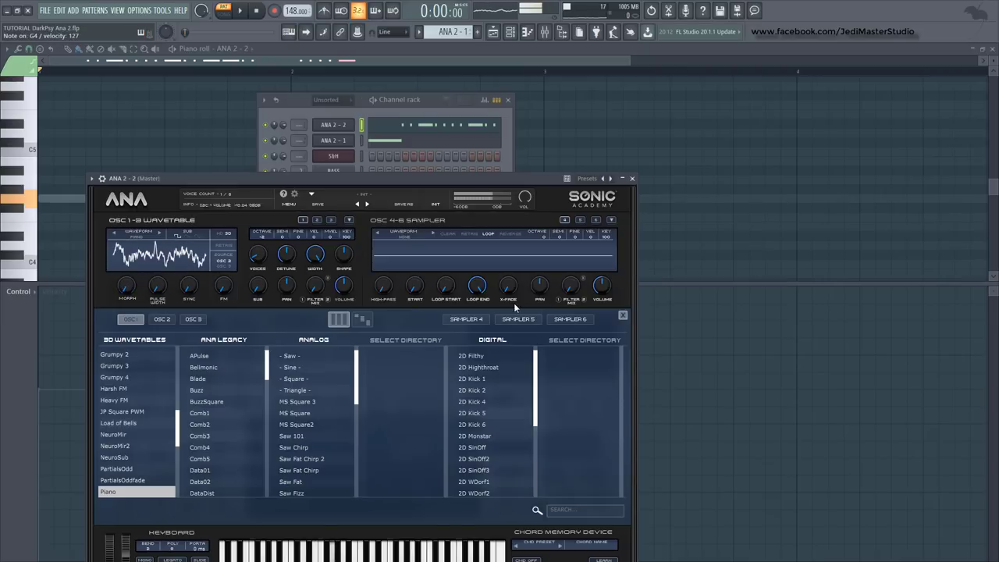
Set filter 1 to the analog OBER - BP type, raise its master cutoff and resonance, and increase oscillator 1's volume
left_click(622, 316)
left_click(172, 337)
mouse_move(183, 357)
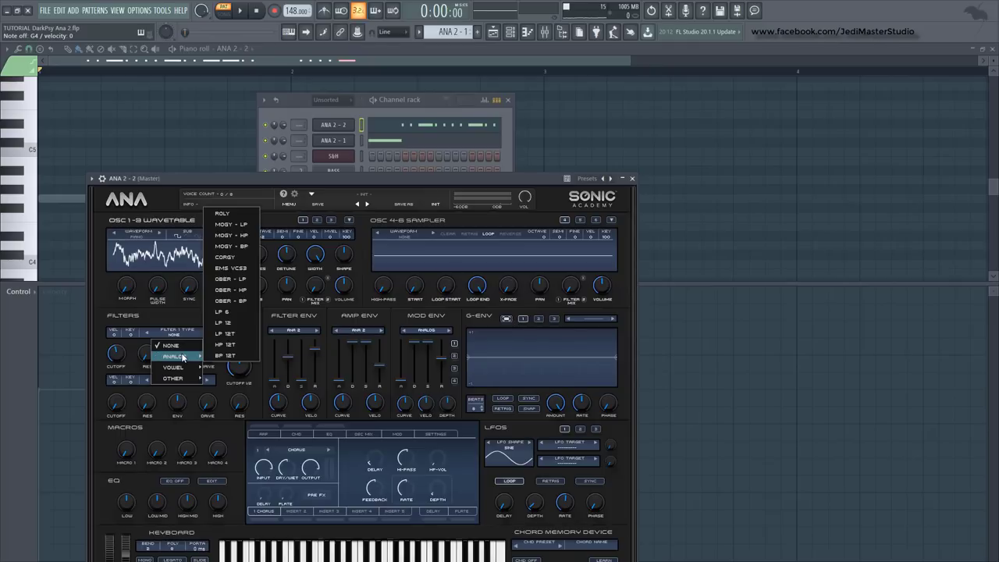
left_click(246, 301)
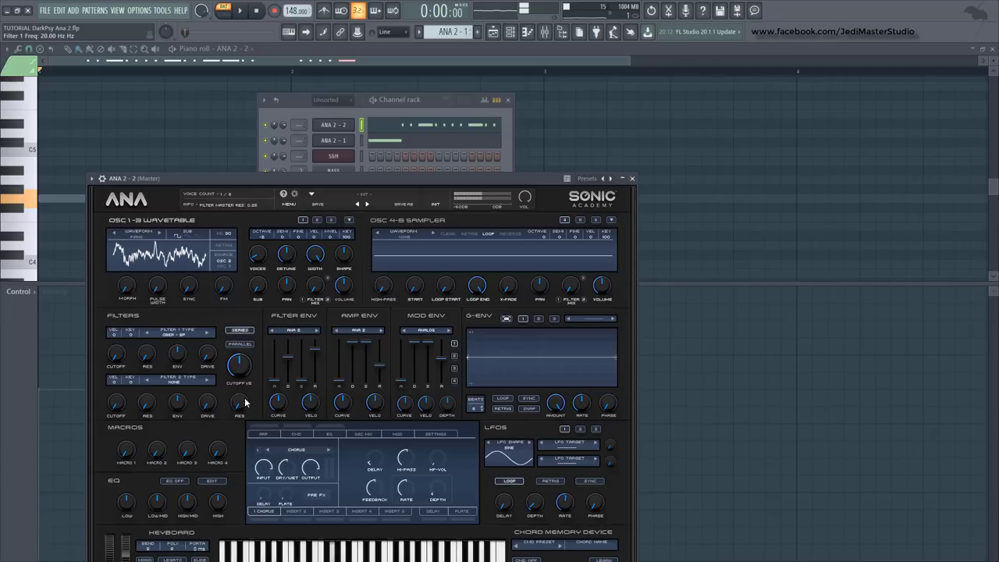
mouse_move(238, 364)
left_mouse_down()
mouse_move(252, 323)
mouse_move(239, 357)
left_mouse_up()
left_click_drag(343, 285, 345, 252)
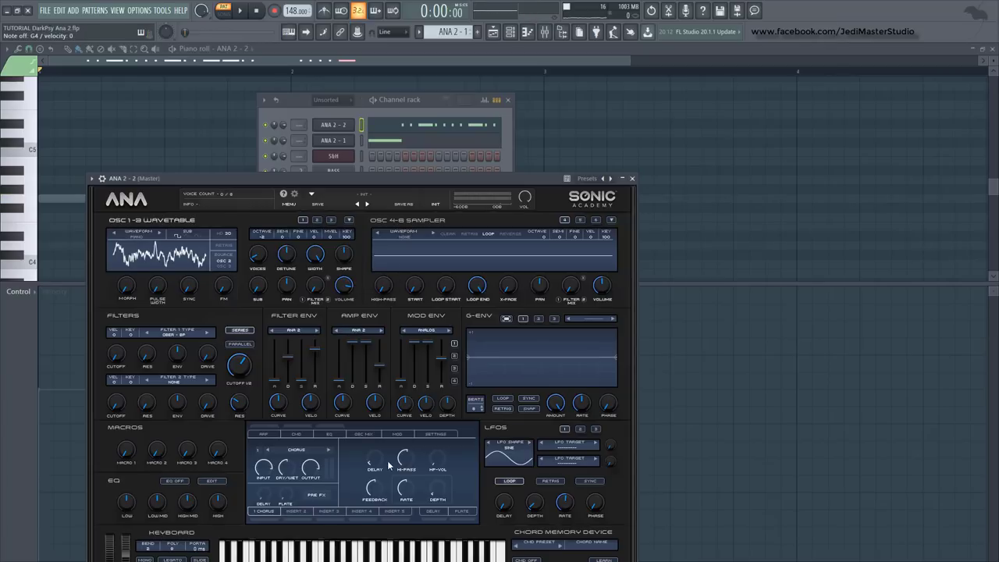
Route LFO 1 to Filter Master Freq with a slower rate, and enable the delay send effect
left_click(569, 450)
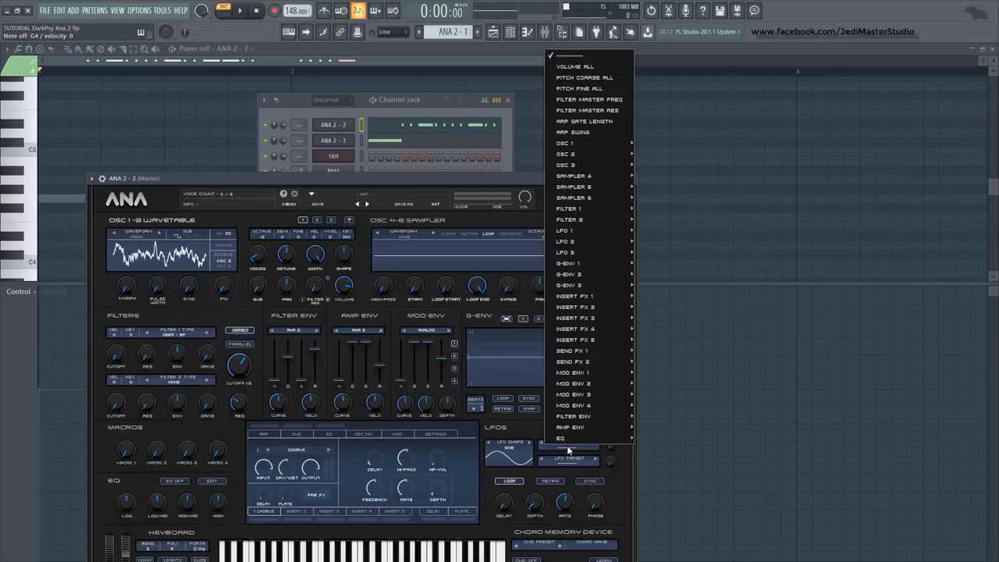
left_click(600, 101)
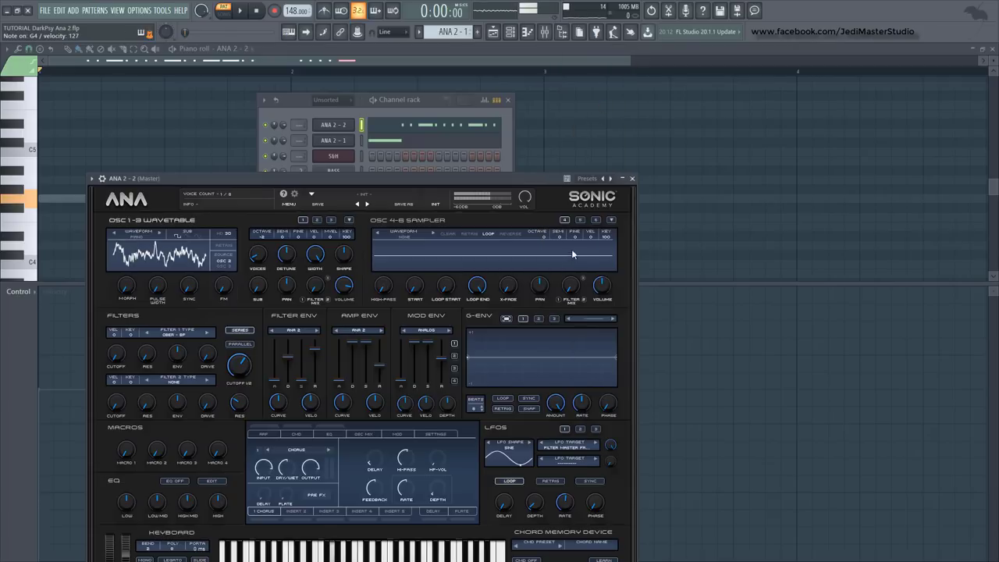
left_click_drag(571, 502, 559, 512)
left_click(436, 519)
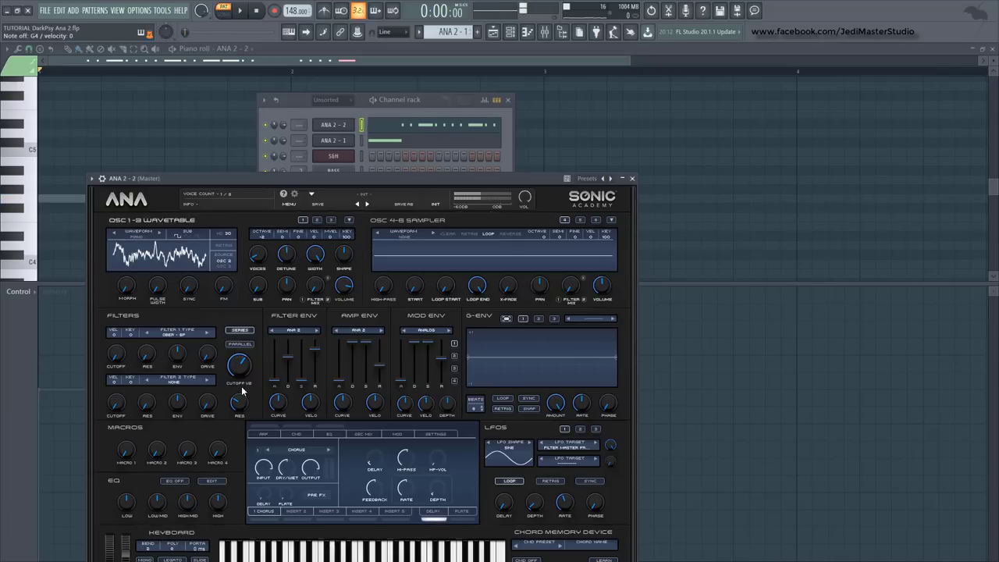
Play the pattern while auditioning the remaining Piano wavetable variants in oscillator 1 with different morph positions
key("space")
mouse_move(127, 286)
left_mouse_down()
mouse_move(125, 275)
mouse_move(125, 295)
left_mouse_up()
key("space")
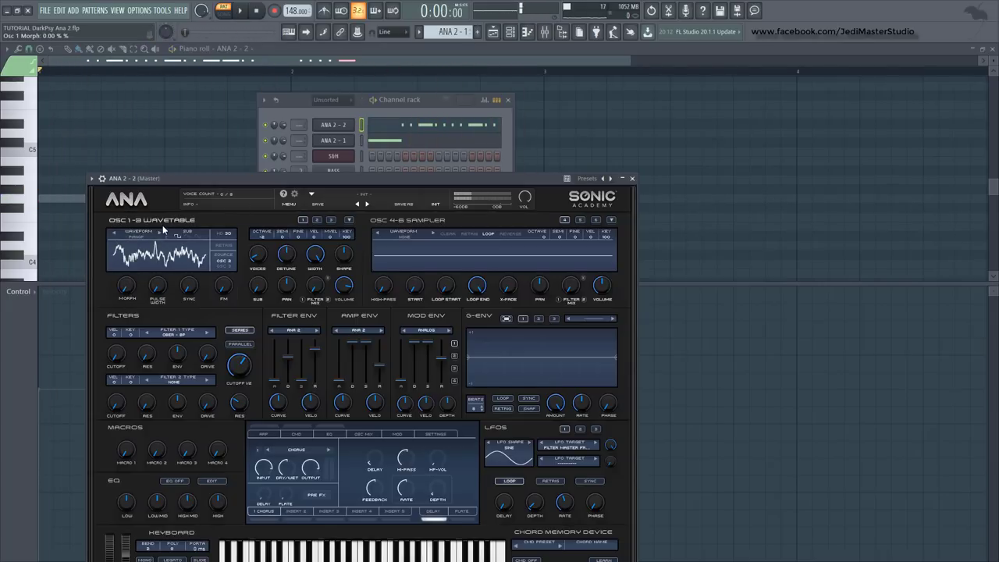
key("space")
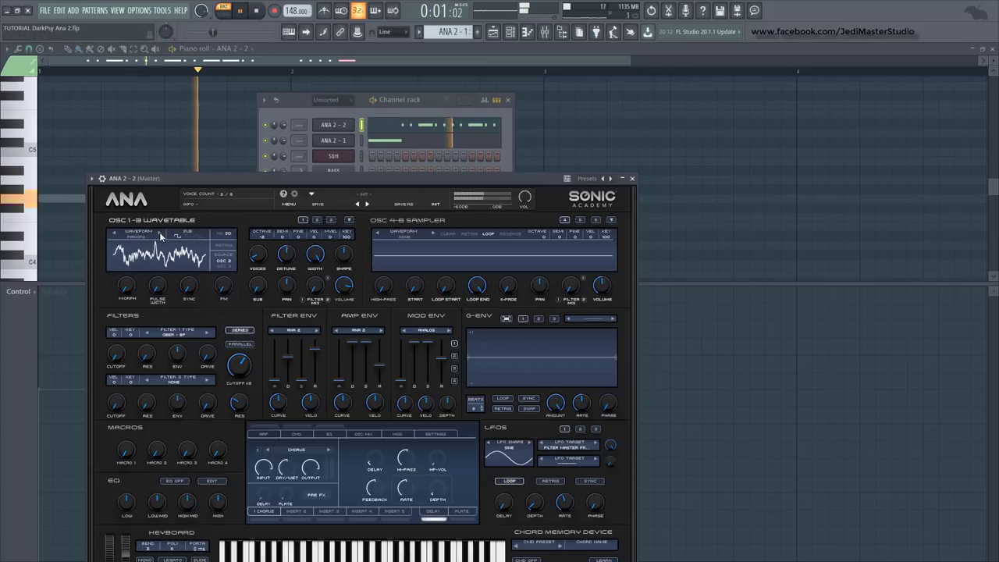
mouse_move(125, 286)
left_mouse_down()
mouse_move(125, 258)
mouse_move(125, 286)
left_mouse_up()
key("space")
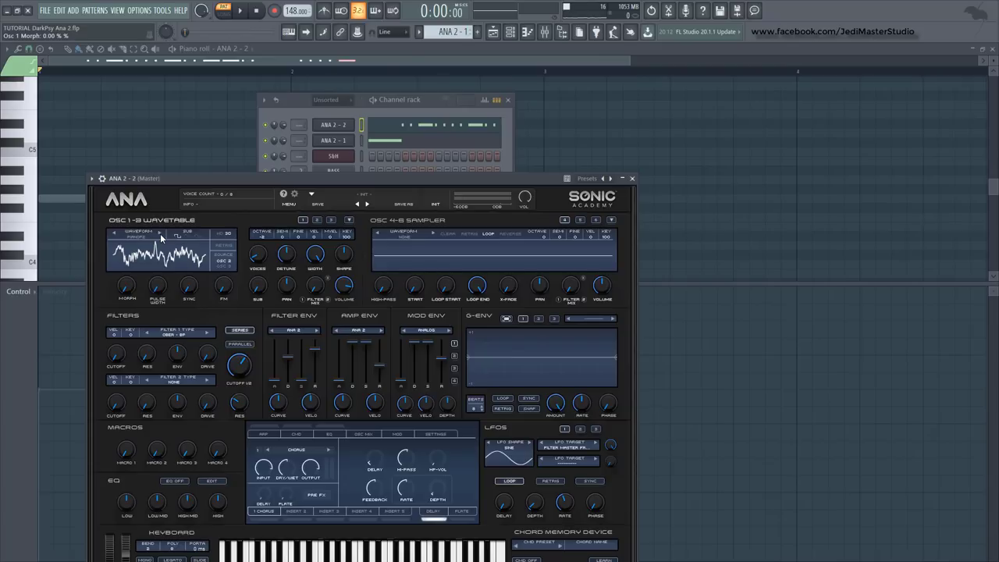
Audition the Pipe and Powerline wavetables in oscillator 1 while sweeping the morph
left_click_drag(160, 234, 144, 217)
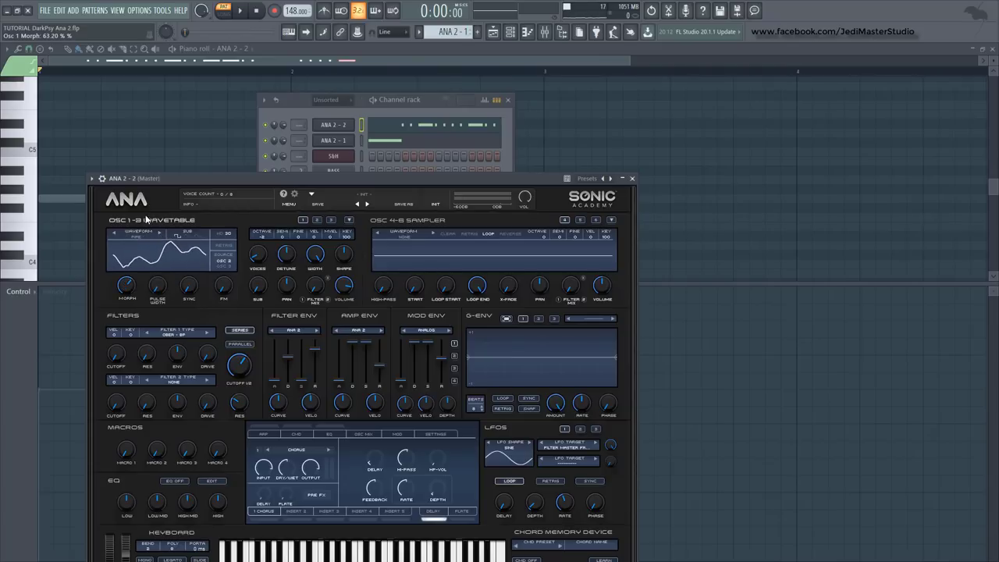
left_click(160, 233)
key("space")
mouse_move(125, 286)
left_mouse_down()
mouse_move(127, 357)
mouse_move(142, 288)
left_mouse_up()
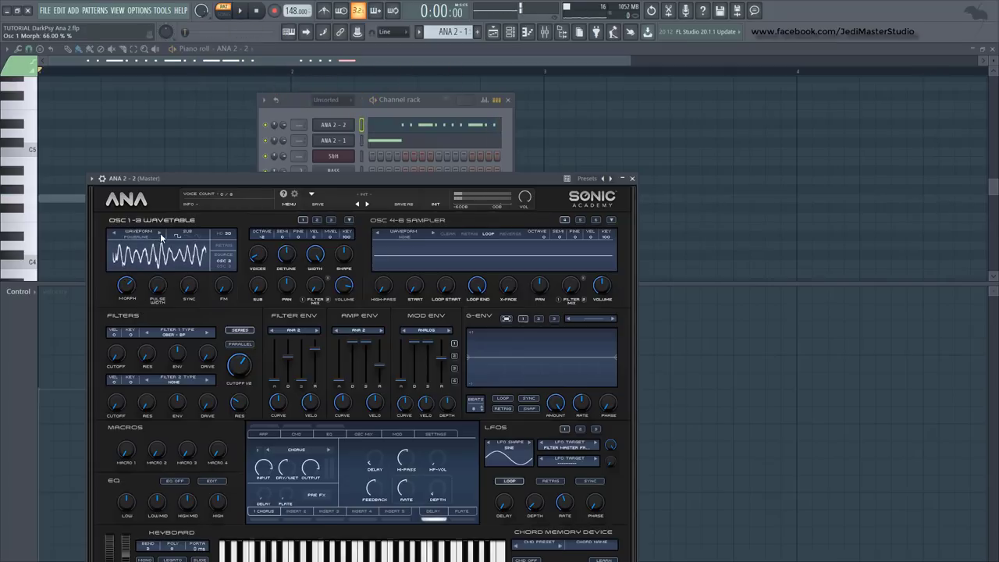
Audition the wavetables after Powerline against the playing pattern, sweeping the morph across its full range
scroll(128, 289, "down", 4)
scroll(128, 288, "down", 20)
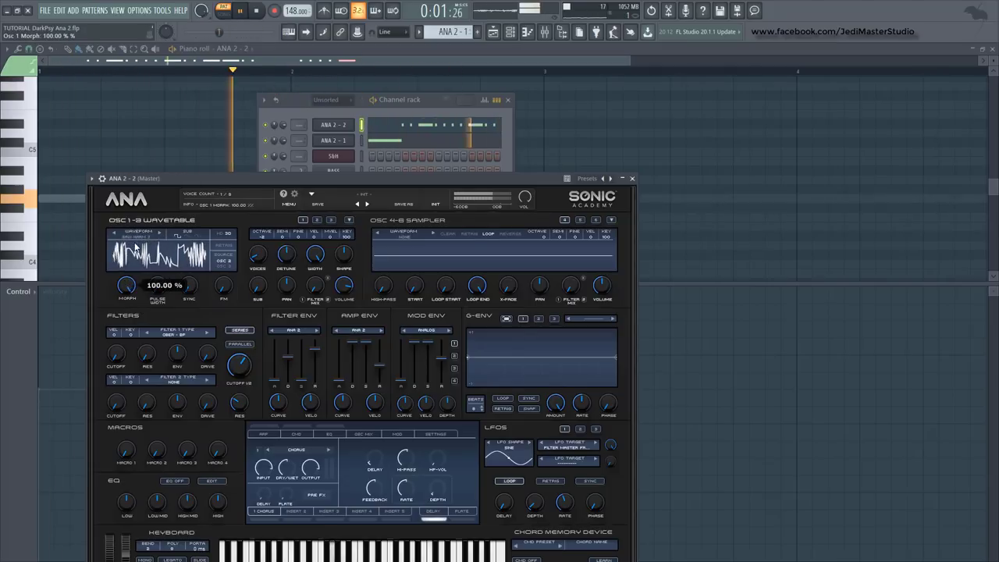
key("space")
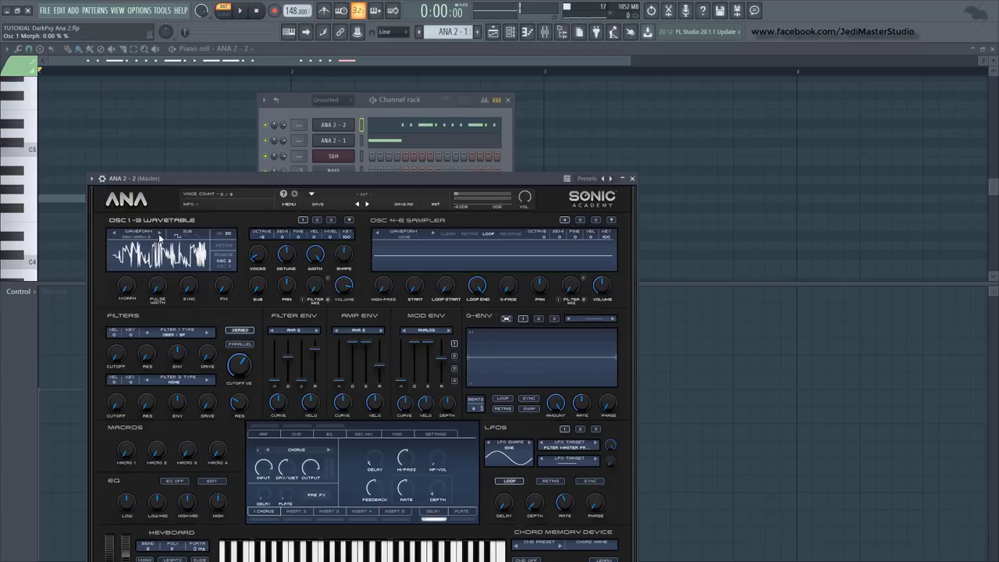
scroll(160, 238, "up", 20)
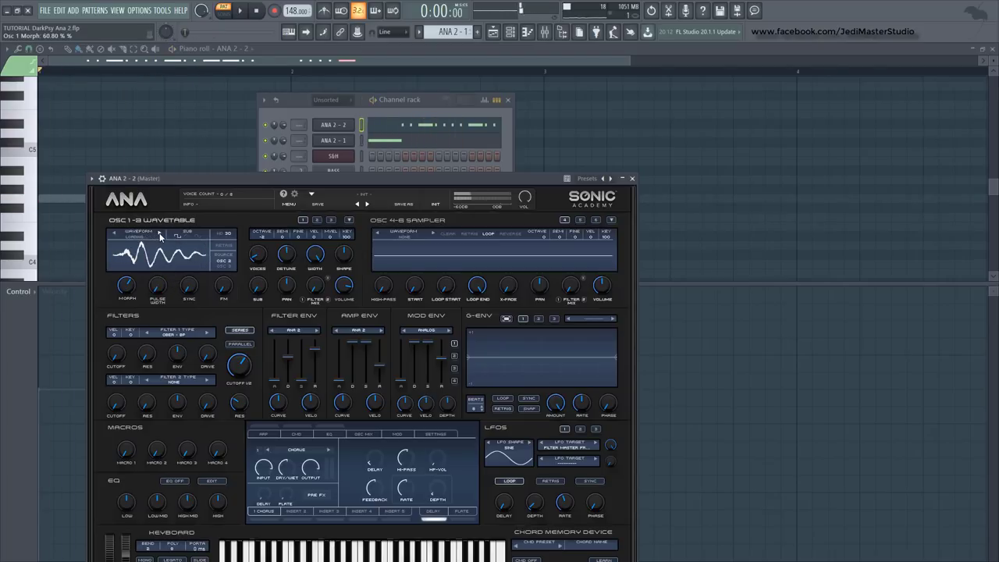
key("space")
scroll(132, 238, "up", 10)
scroll(132, 270, "down", 10)
key("space")
key("space")
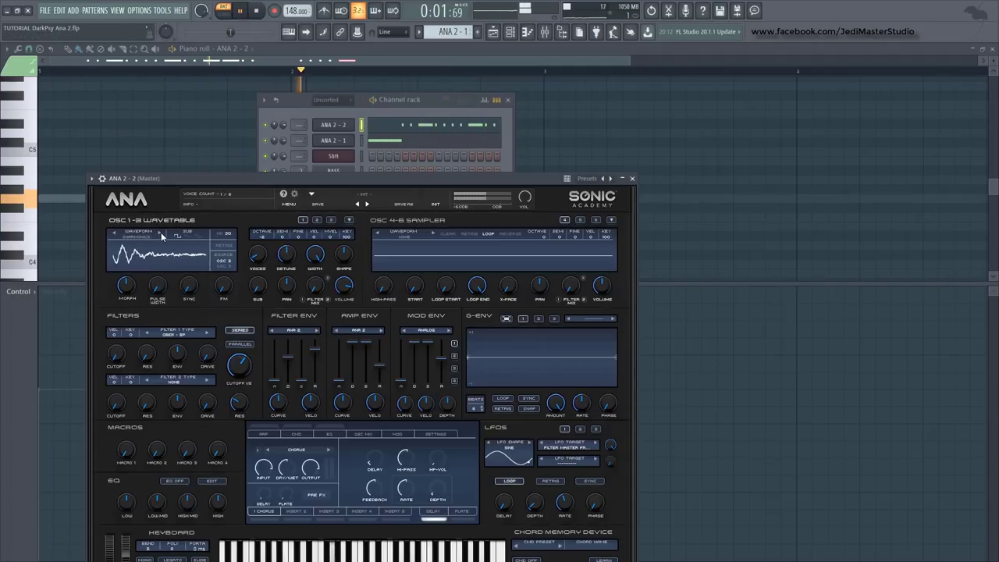
Use the VPS 1 wavetable in oscillator 1, set its morph to 65.20% and stop playback
scroll(134, 238, "up", 15)
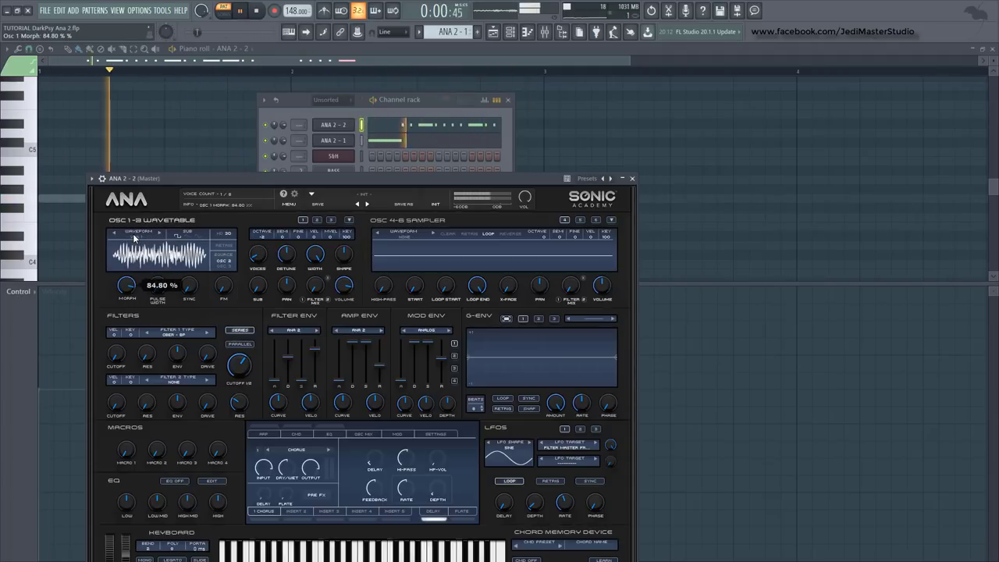
scroll(125, 300, "down", 6)
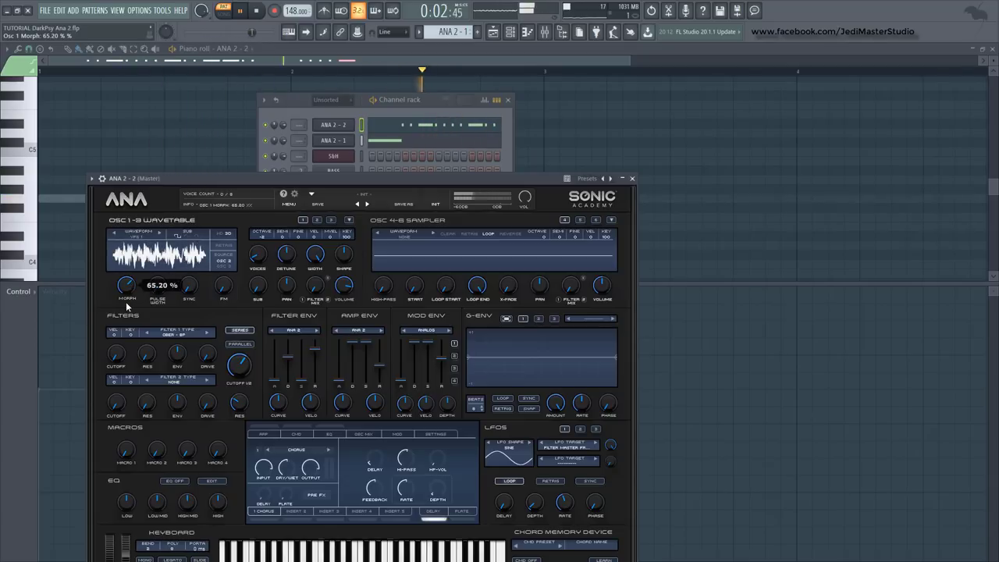
key("space")
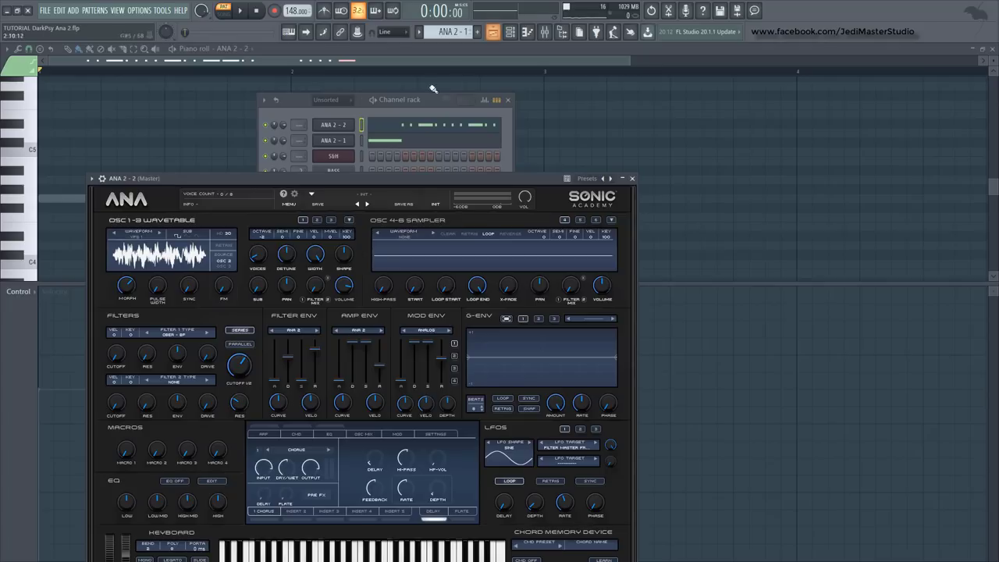
Move the ANA 2 - 2 channel's notes out of the ANA 2 - 1 pattern into the separate ANA 2 - 2 pattern
left_click(361, 126)
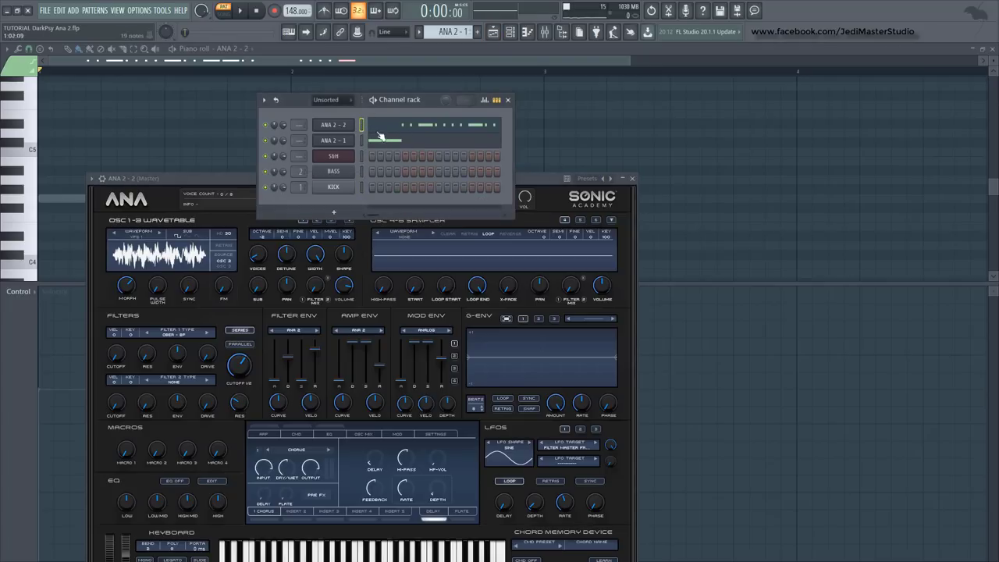
left_click(361, 125)
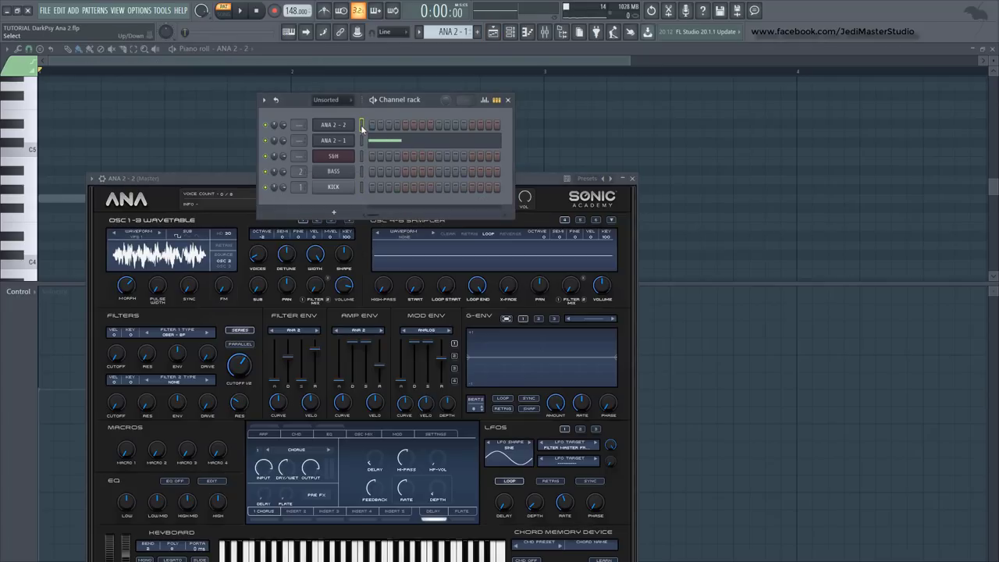
scroll(457, 30, "down", 1)
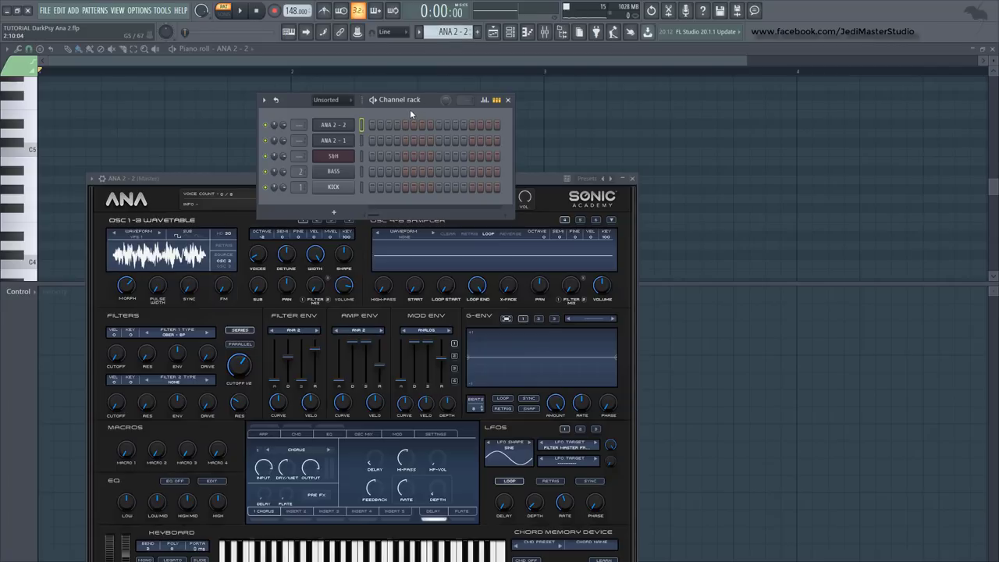
key("ctrl+z")
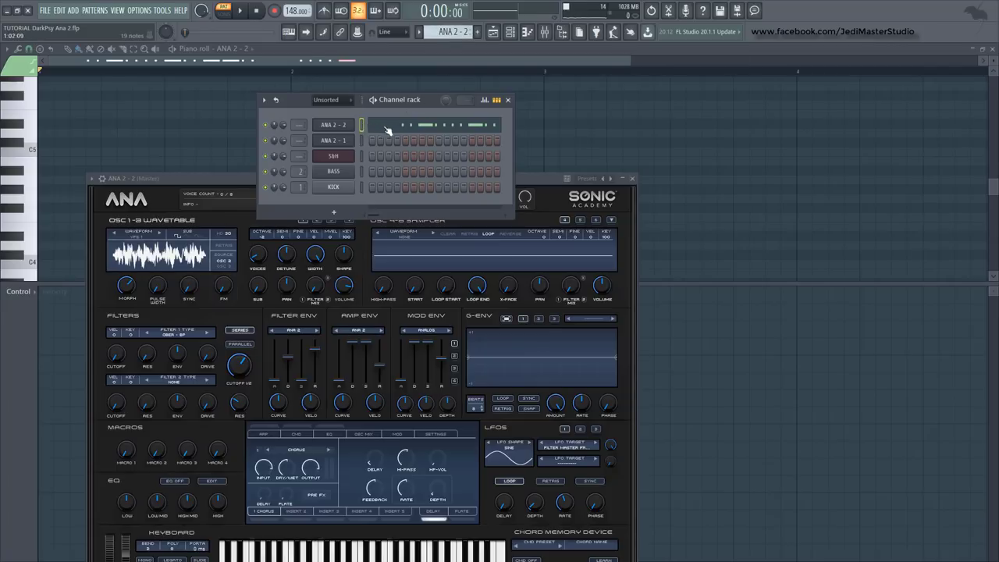
Fill the ANA 2 - 2 playlist track with ANA 2 - 2 pattern clips from bar 1 up to bar 17
left_click(493, 33)
mouse_move(162, 314)
left_mouse_down()
mouse_move(430, 340)
mouse_move(660, 347)
mouse_move(792, 335)
left_mouse_up()
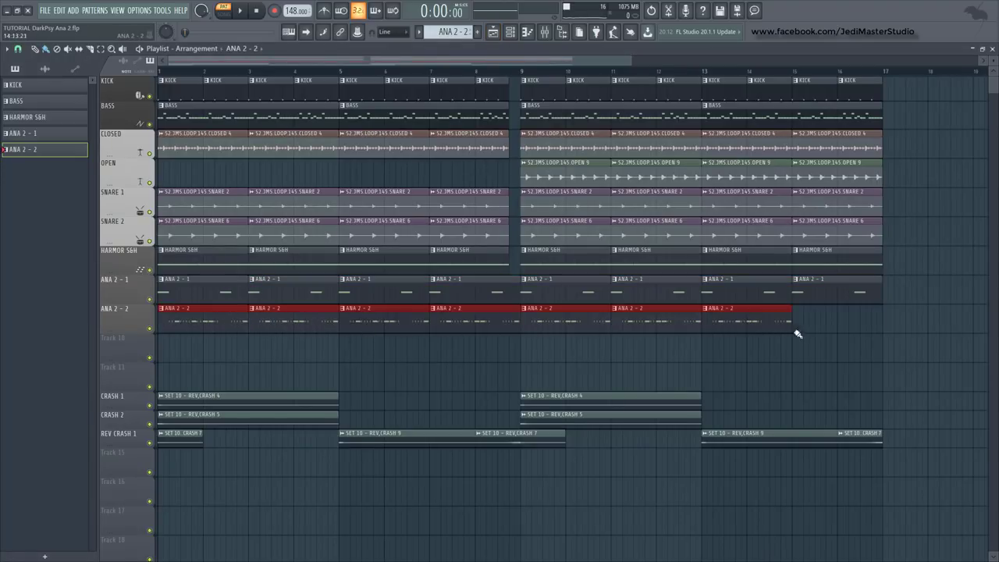
left_click_drag(867, 329, 915, 304)
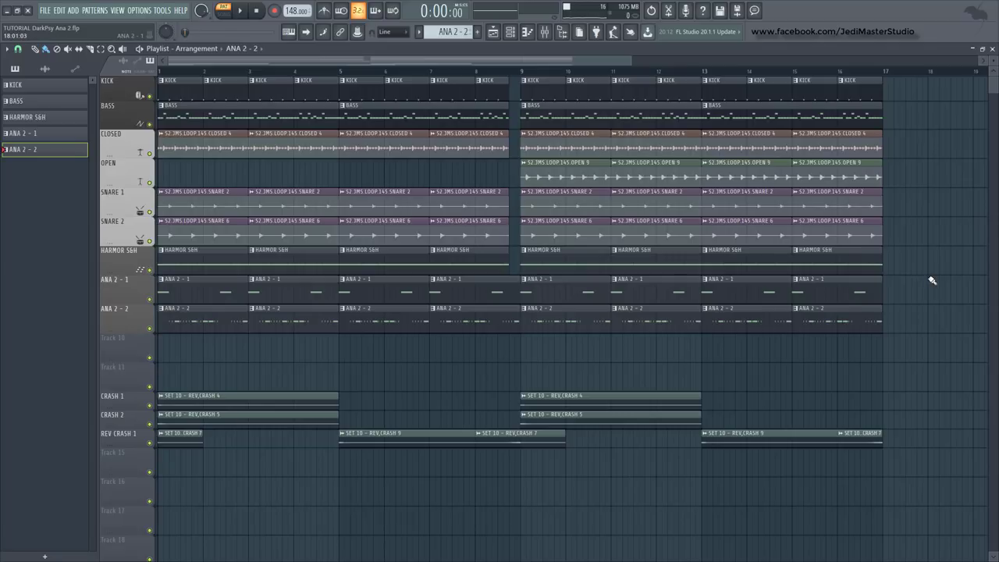
Play the song, open the ANA 2 - 2 synth, sweep oscillator 1's morph to 38.80% and stop playback
key("space")
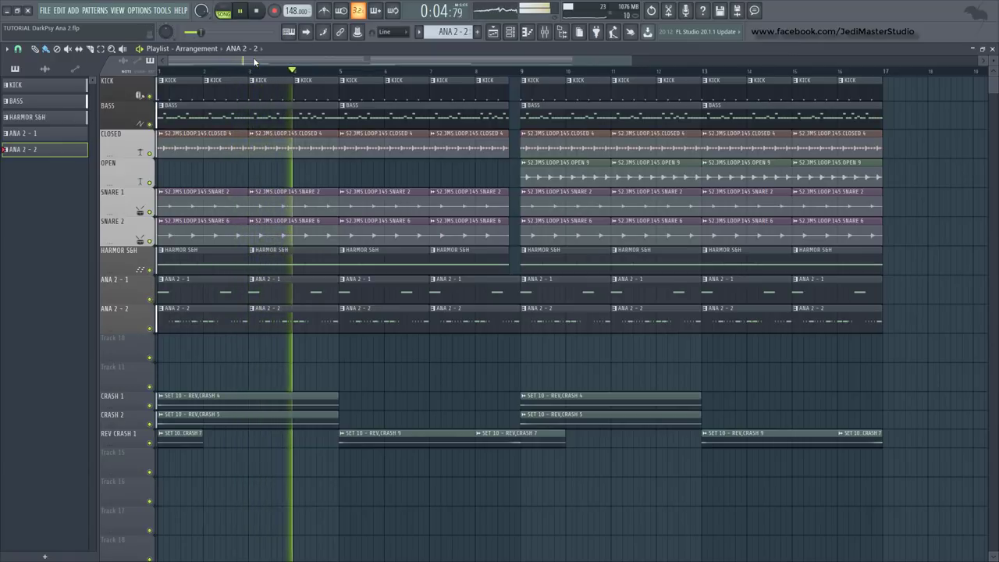
key("F6")
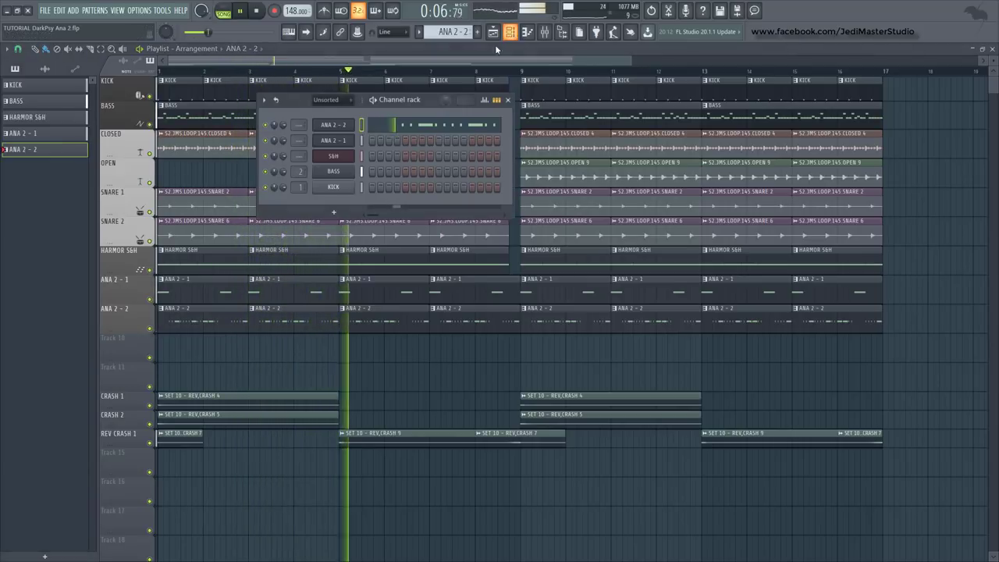
left_click(336, 127)
mouse_move(126, 286)
left_mouse_down()
mouse_move(133, 264)
mouse_move(132, 306)
mouse_move(132, 297)
left_mouse_up()
key("space")
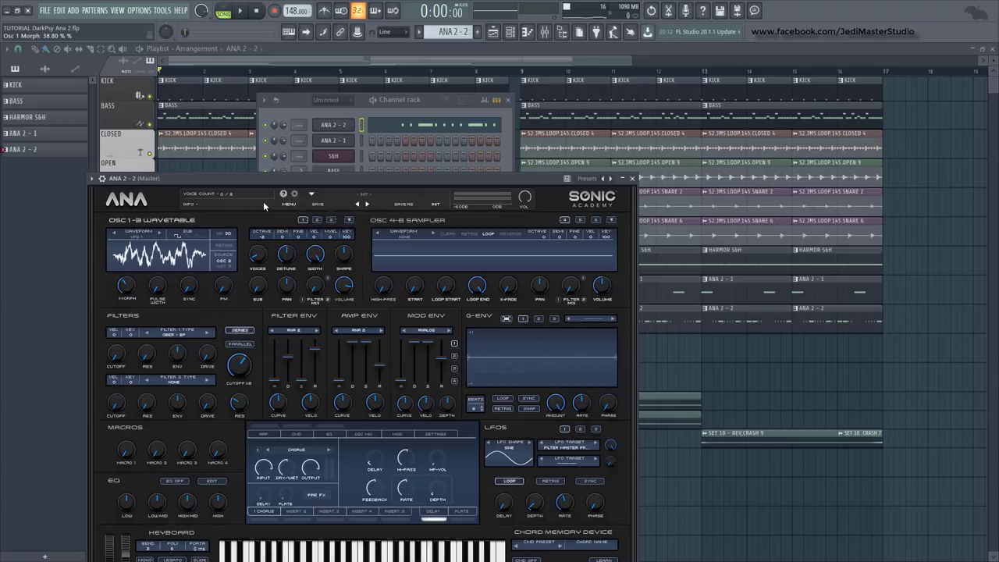
Move the ANA 2 - 2 synth window to the middle of the playlist, save the project and return to the playlist
left_click_drag(285, 183, 482, 106)
key("ctrl+s")
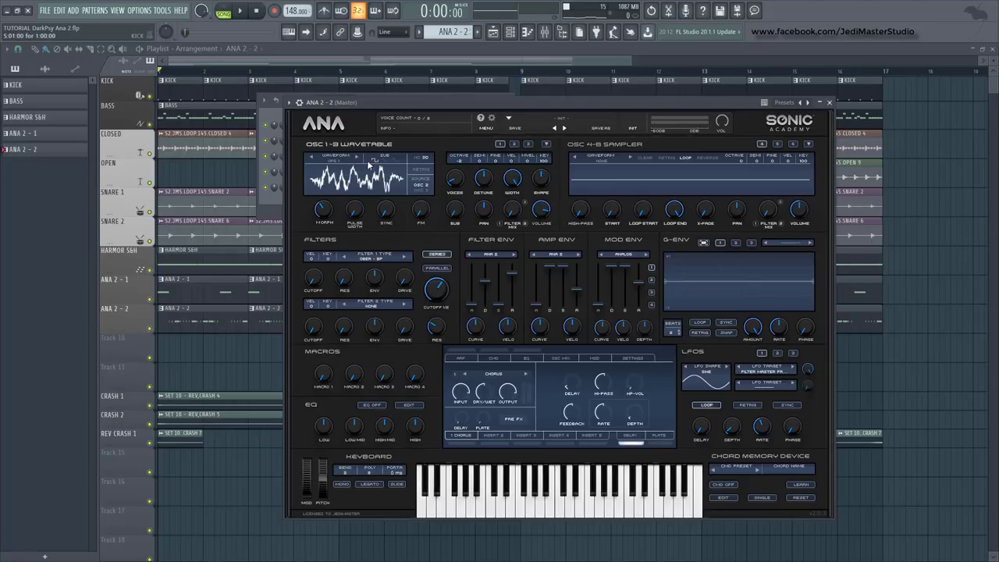
left_click(456, 60)
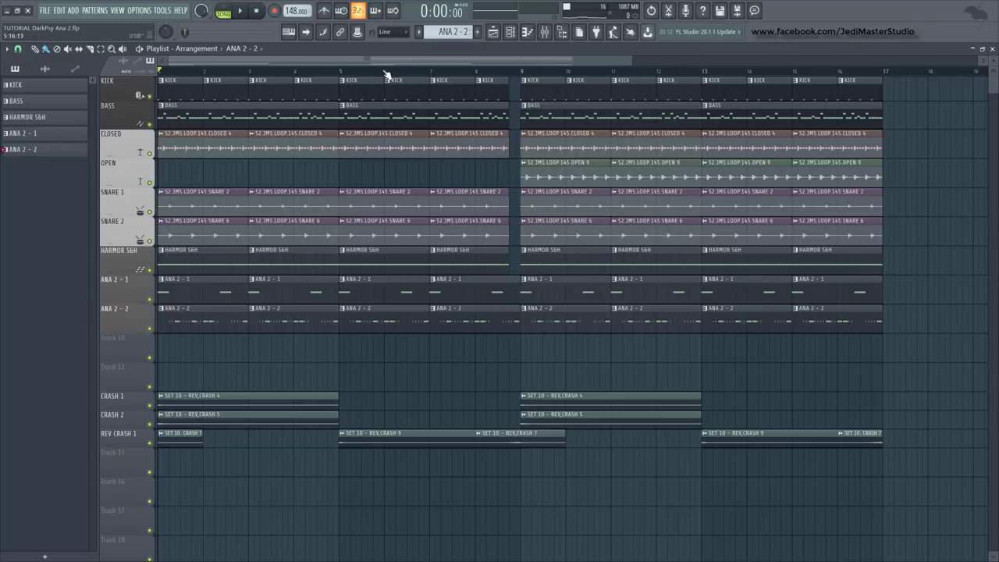
Play the arrangement from the start and reopen the ANA 2 - 2 synth during playback
left_click(243, 11)
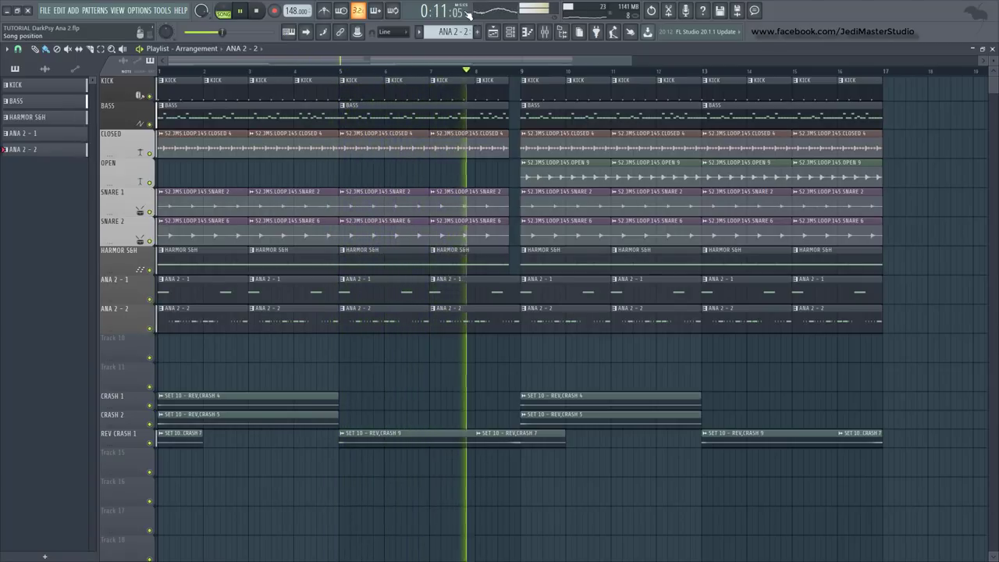
left_click(510, 32)
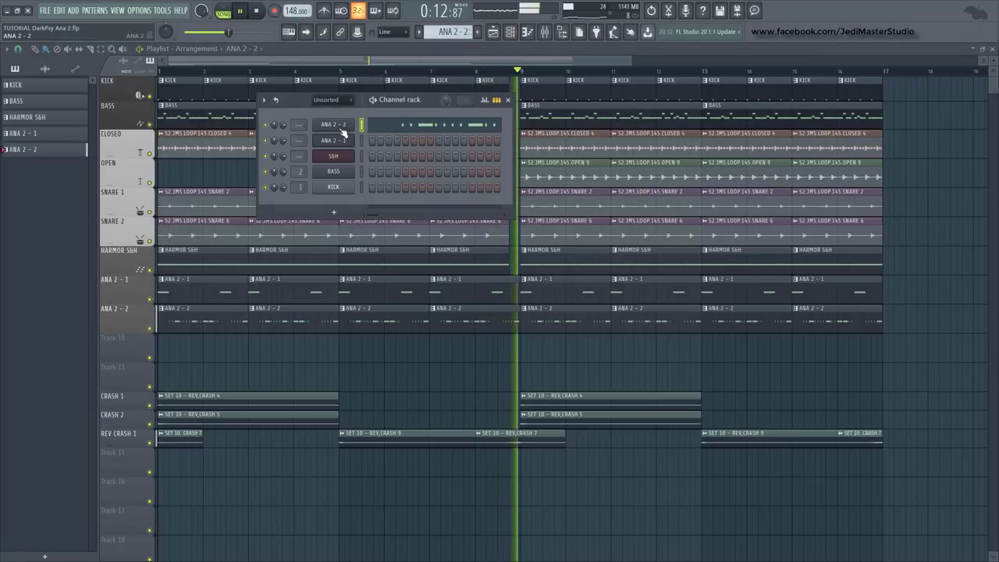
left_click(316, 185)
Sweep oscillator 1's morph, adjust the filter master cutoff to about 709.75 Hz, and finish with the morph at 36.40%
left_click_drag(322, 209, 325, 177)
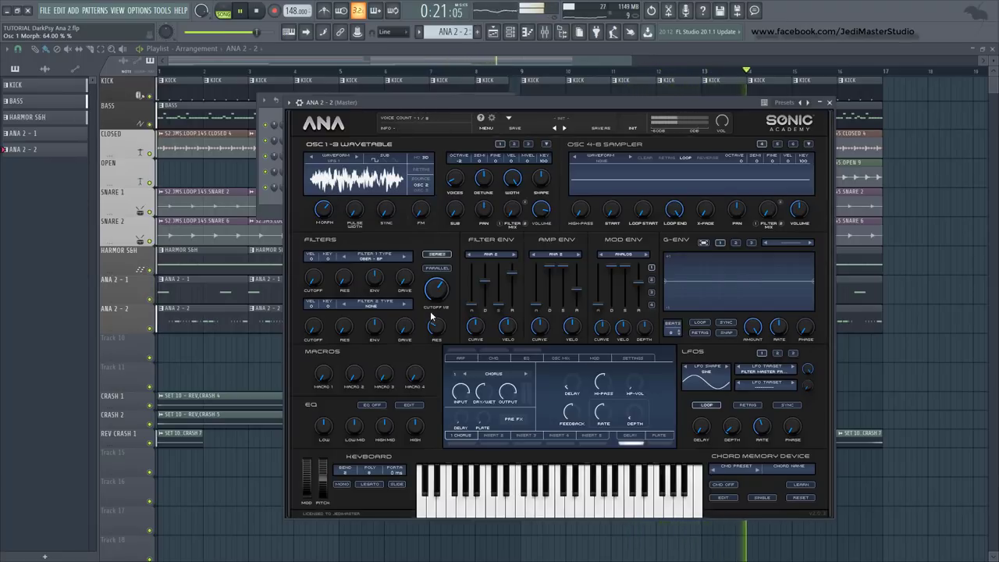
left_click_drag(443, 305, 442, 302)
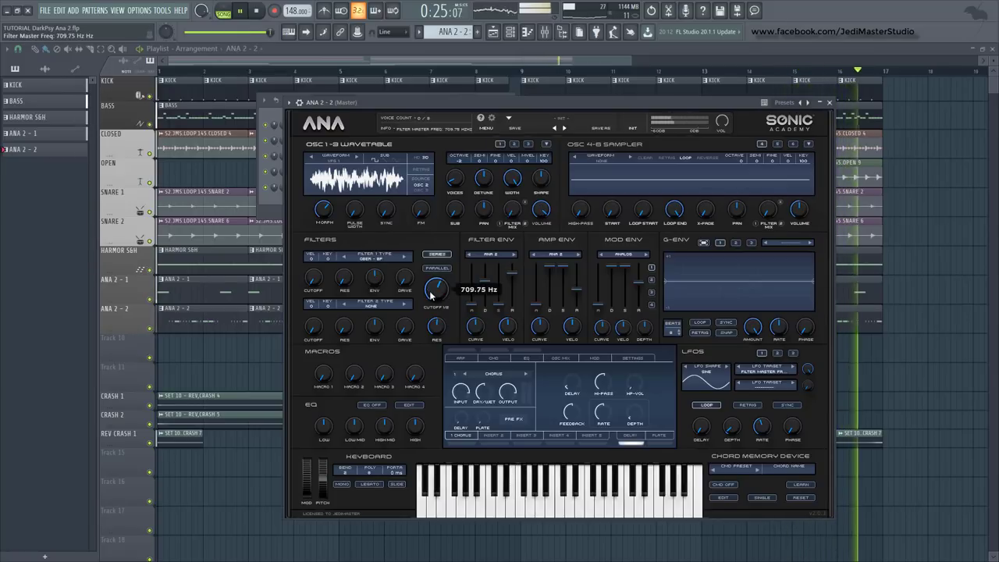
left_click_drag(325, 209, 325, 240)
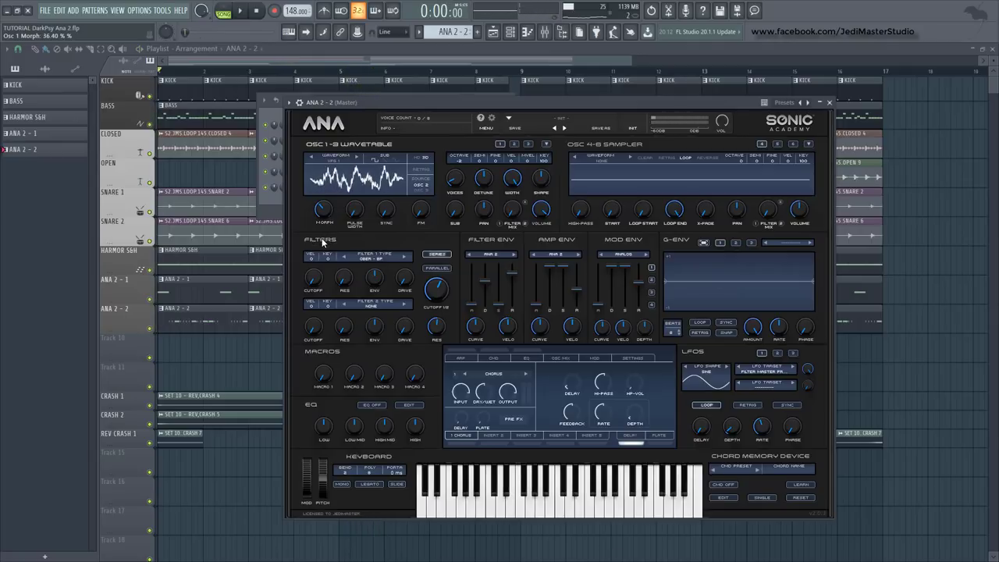